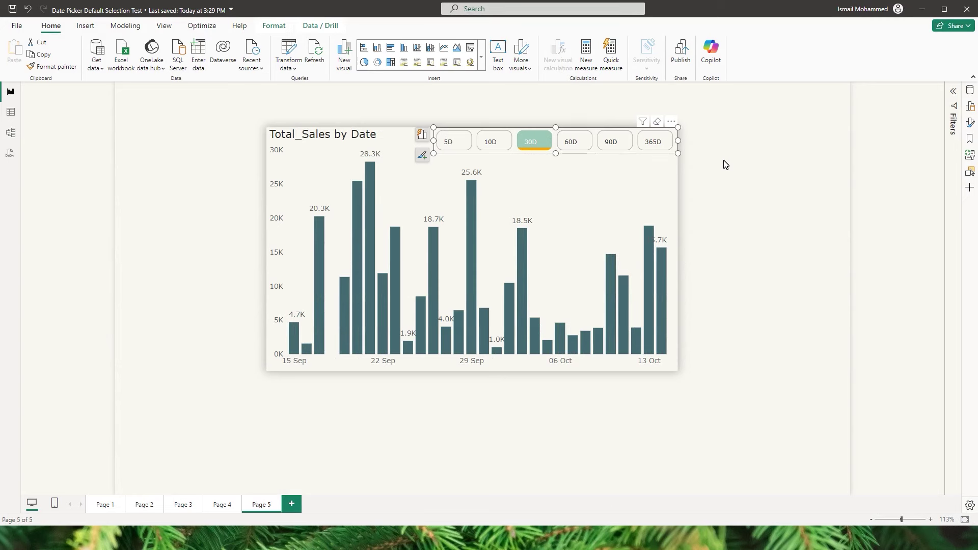
- Apply the Period slicer's 10D button, then 60D, to preview the Total_Sales chart
left_click(726, 165)
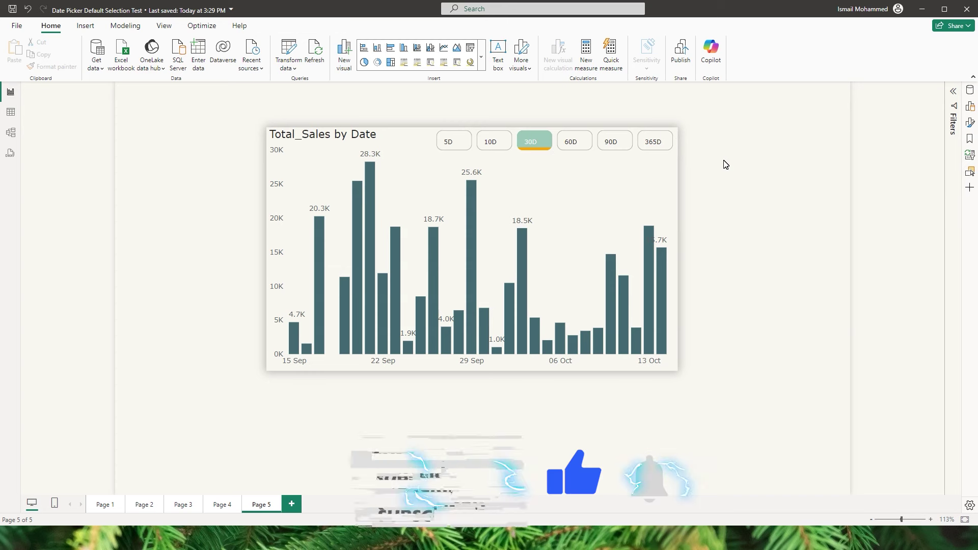
left_click(545, 151)
left_click(494, 145)
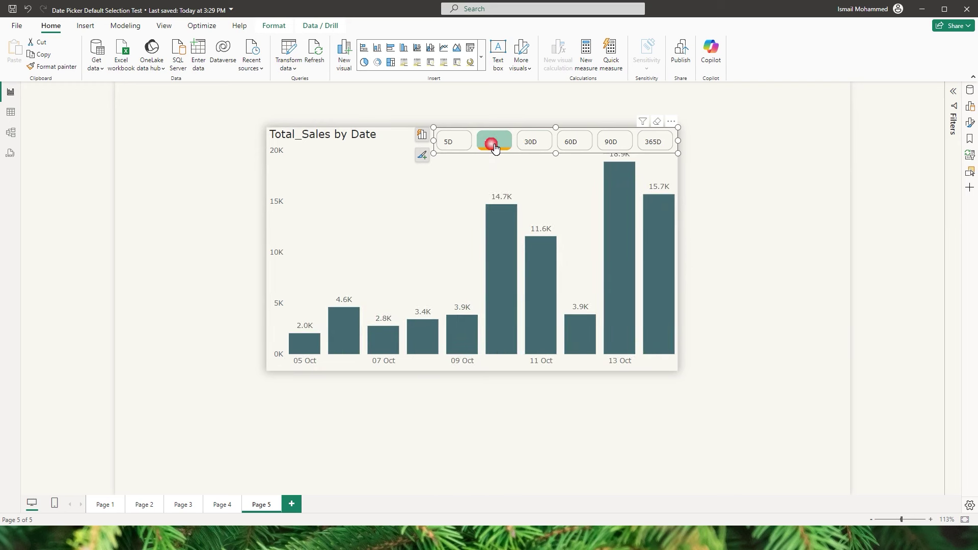
left_click(569, 146)
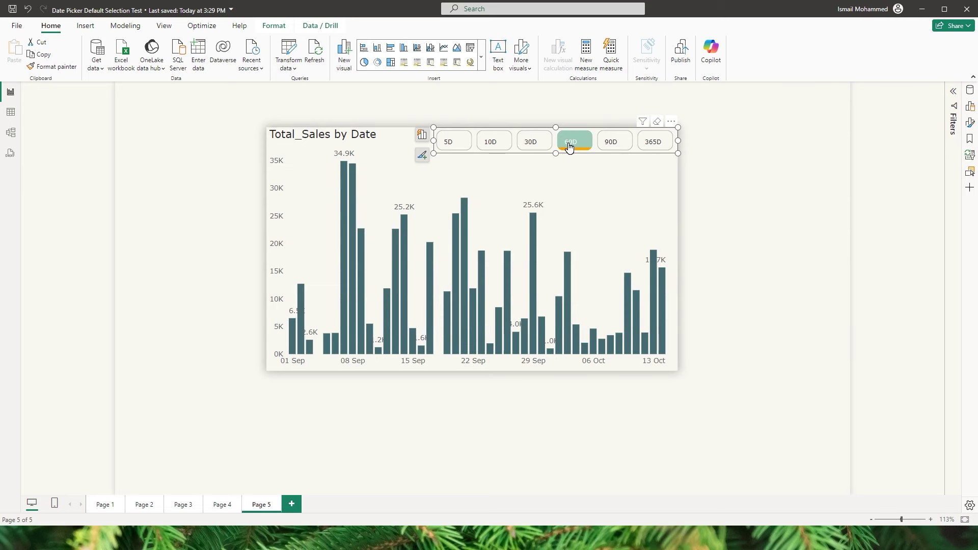
- In Model view, select the Orders table and review the Calendar table's DAX without changes
left_click(11, 132)
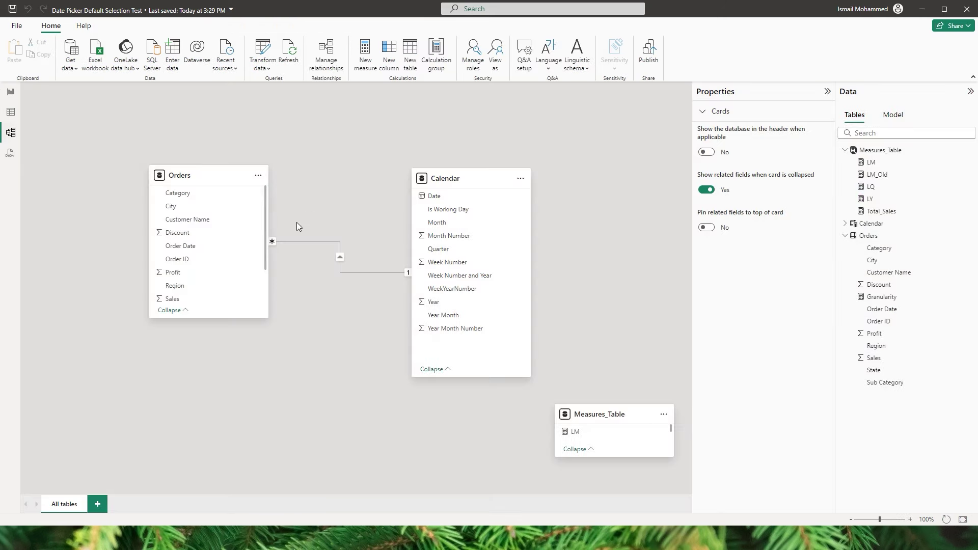
left_click(202, 178)
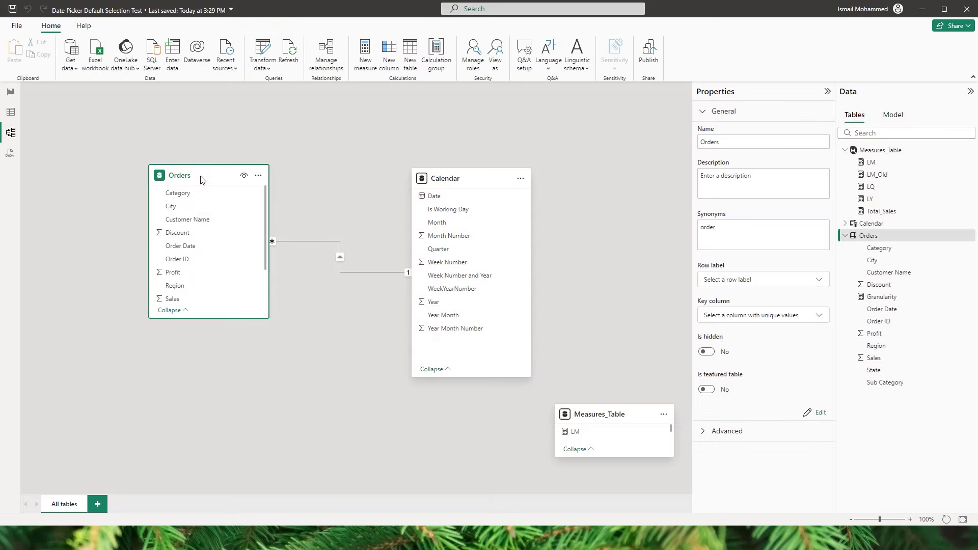
left_click(465, 188)
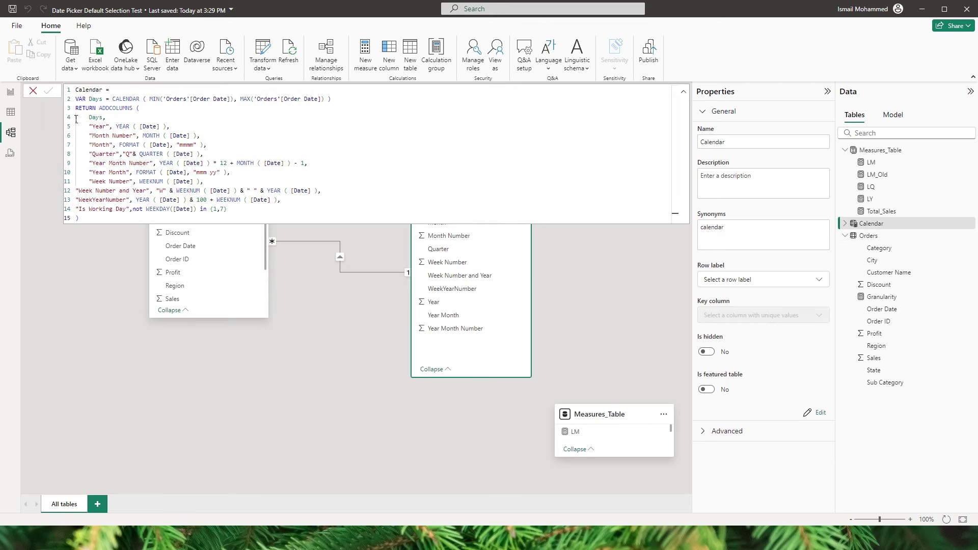
left_click(33, 92)
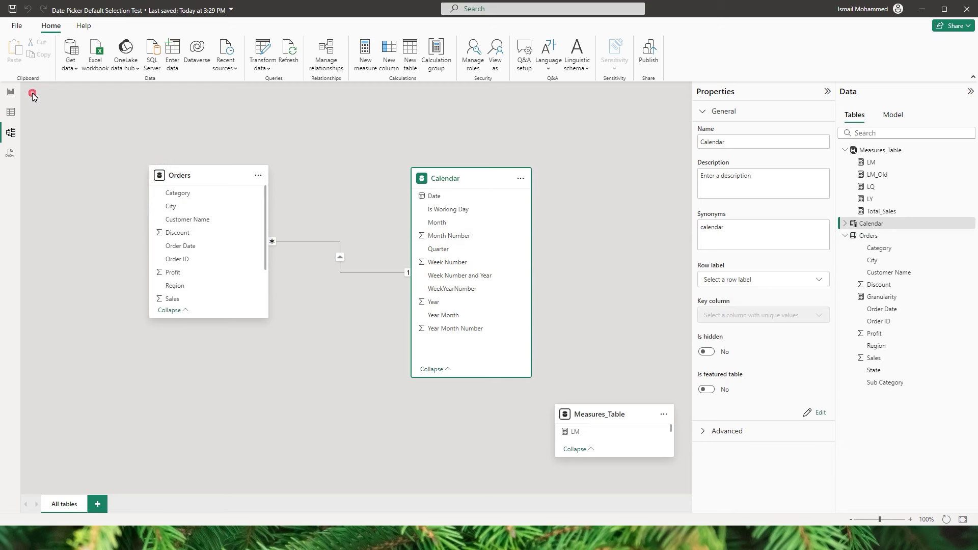
- Add a large, centred clustered column chart with Calendar Date on the X-axis
left_click(10, 91)
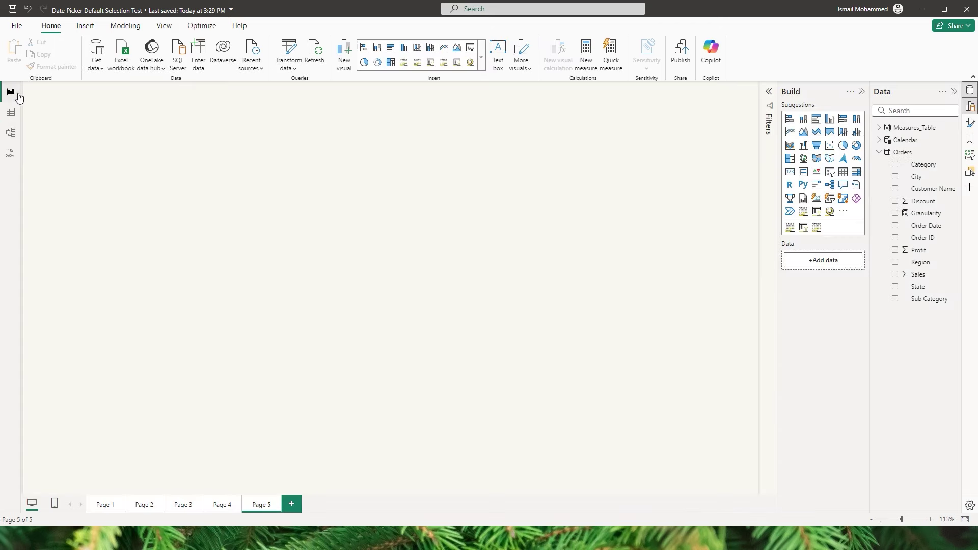
left_click(830, 120)
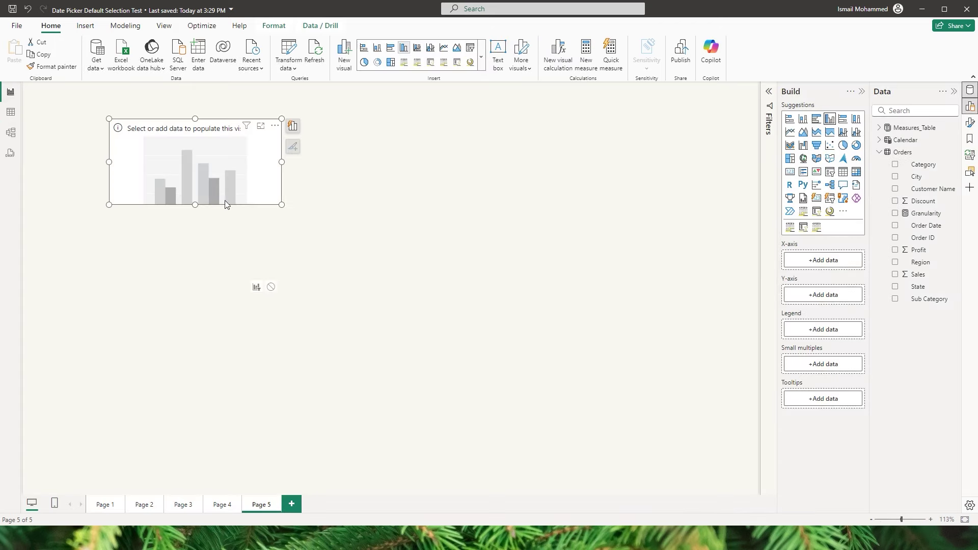
left_click_drag(284, 205, 520, 365)
left_click_drag(419, 259, 543, 280)
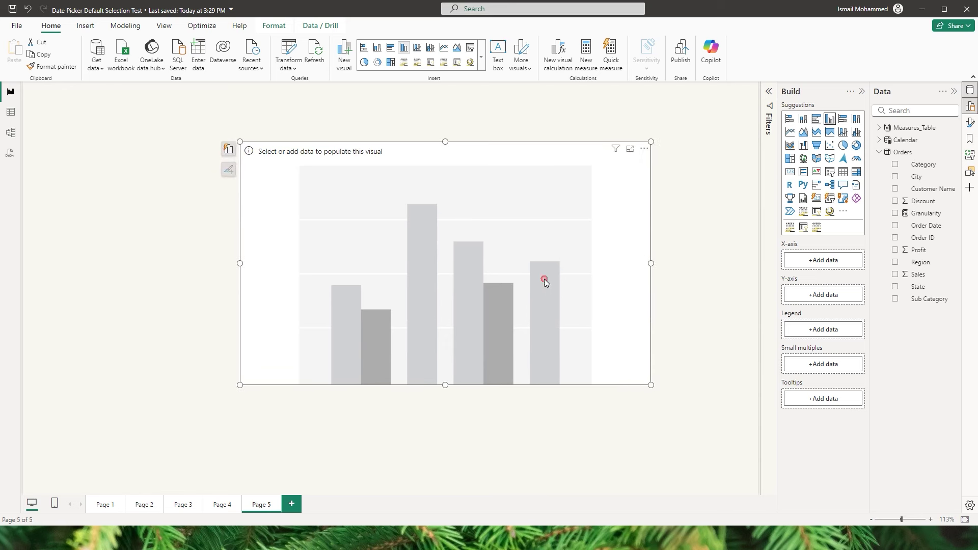
left_click(880, 140)
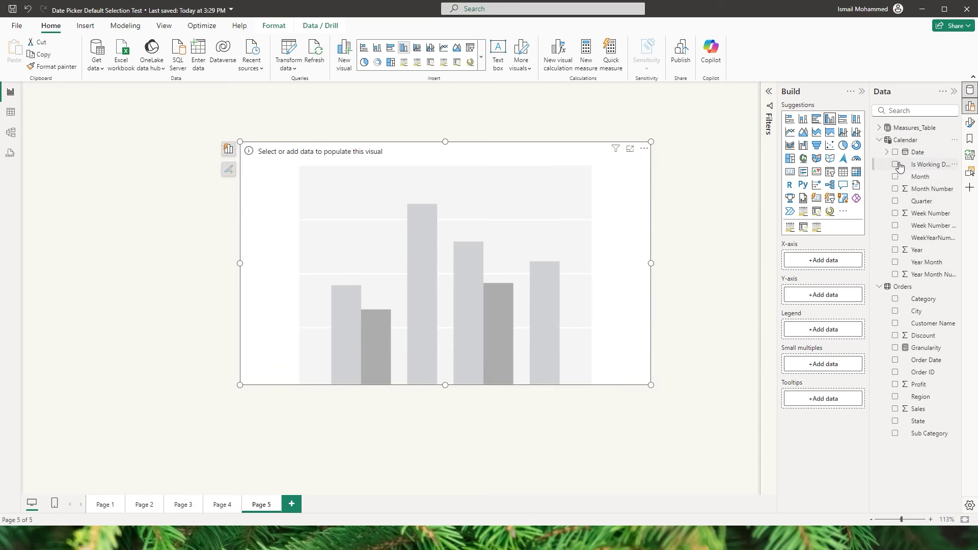
left_click(898, 153)
left_click(881, 140)
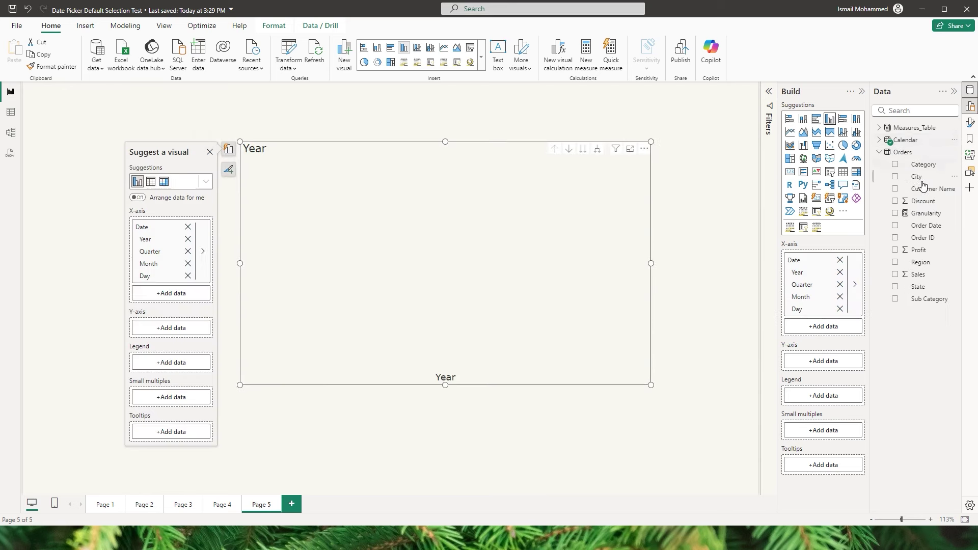
- Plot Total_Sales on the Y-axis and use plain Date instead of the date hierarchy
left_click(884, 132)
left_click(927, 190)
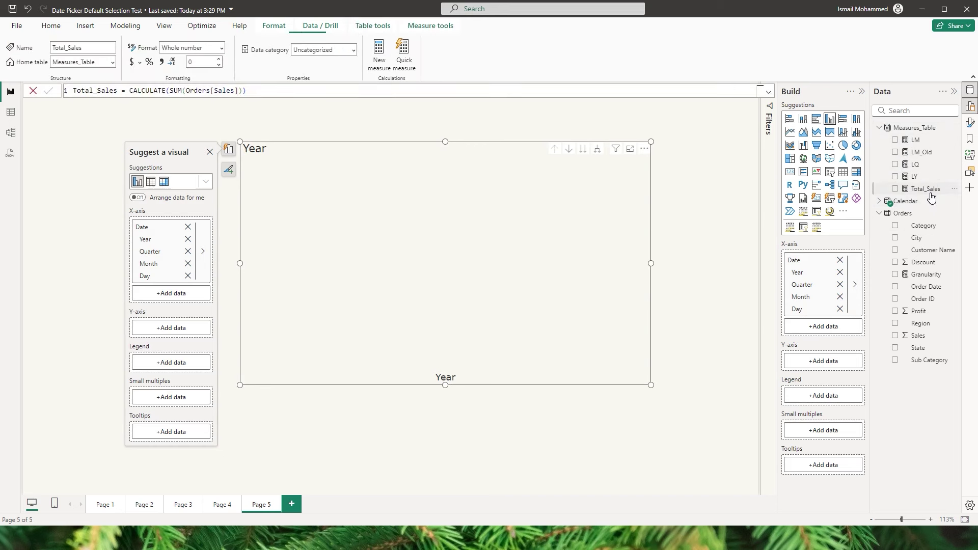
left_click_drag(130, 91, 247, 90)
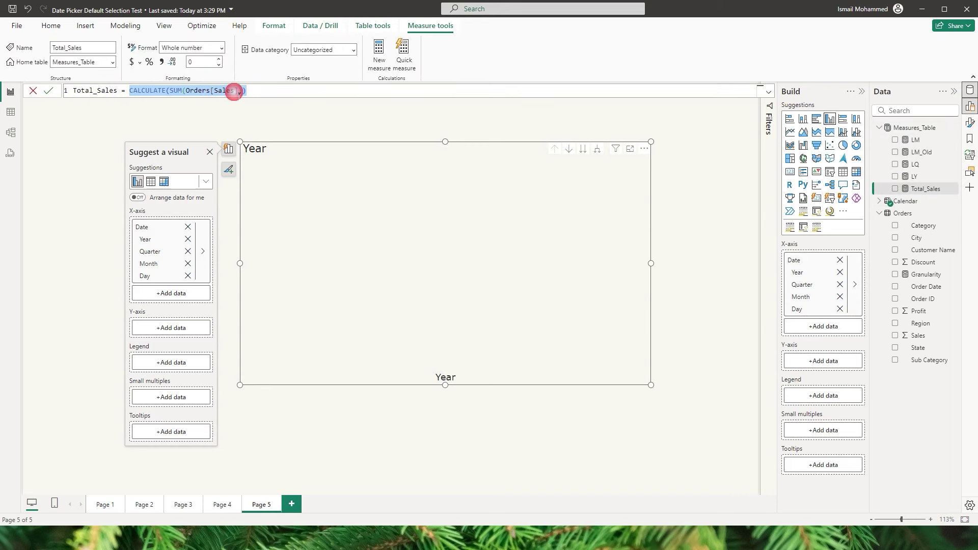
left_click(35, 92)
left_click_drag(920, 190, 492, 240)
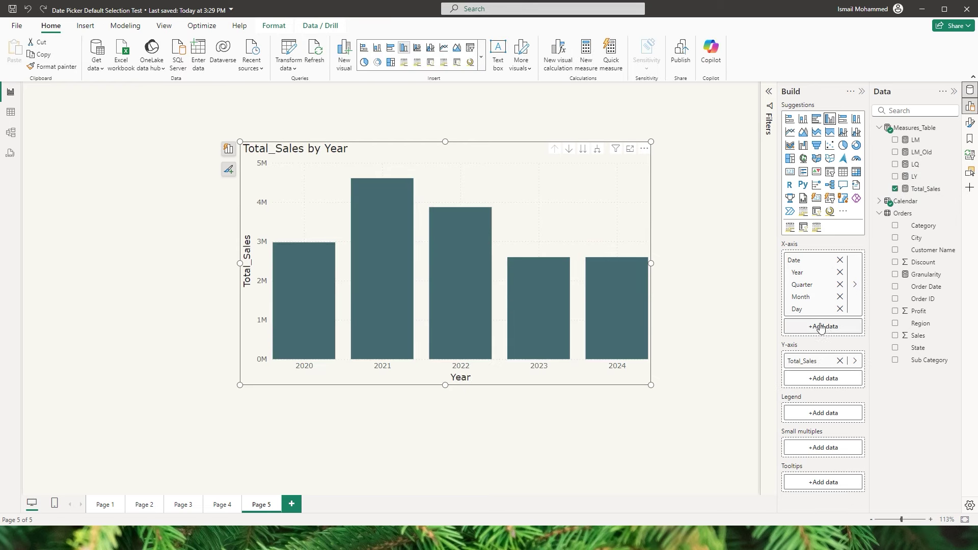
right_click(832, 260)
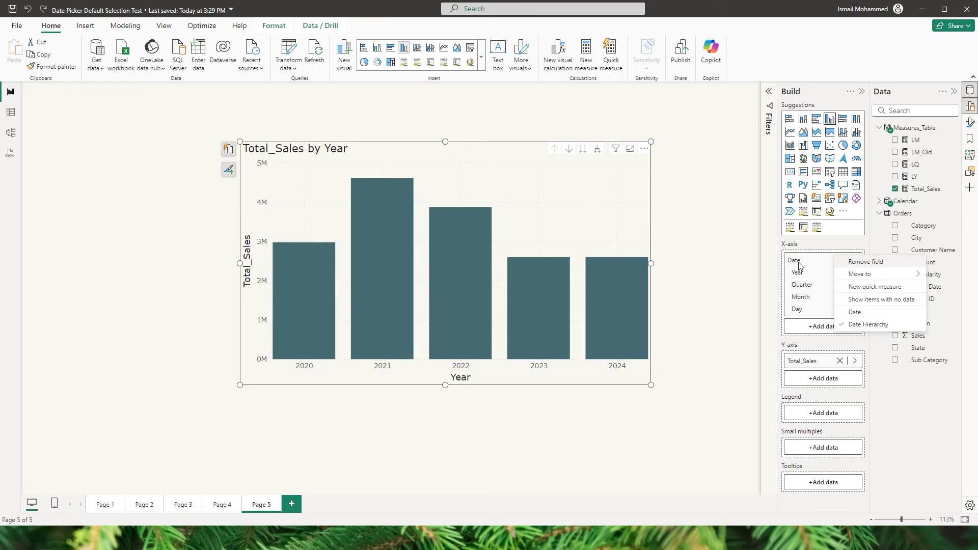
left_click(704, 280)
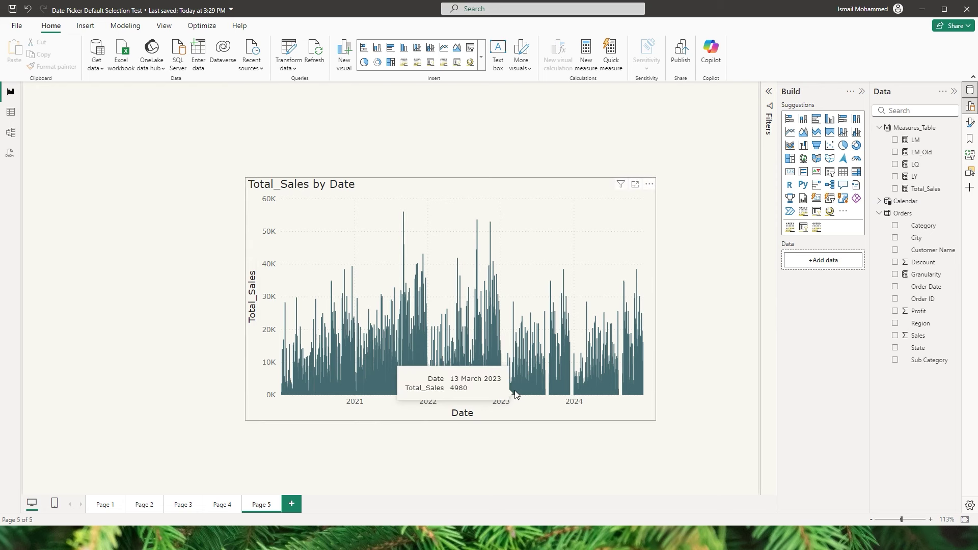
- Create a new calculated table named Comparison_Period
left_click(128, 26)
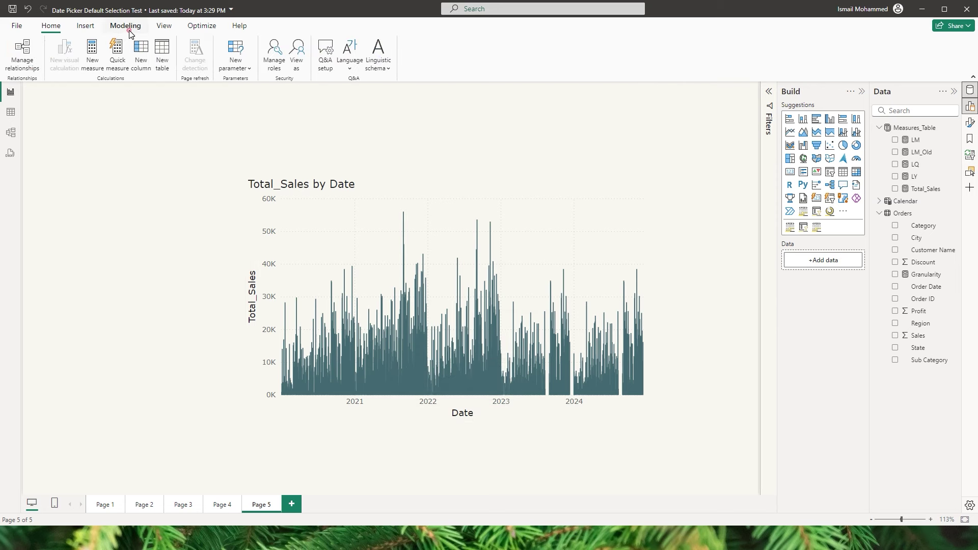
left_click(162, 66)
double_click(87, 97)
type("Compar")
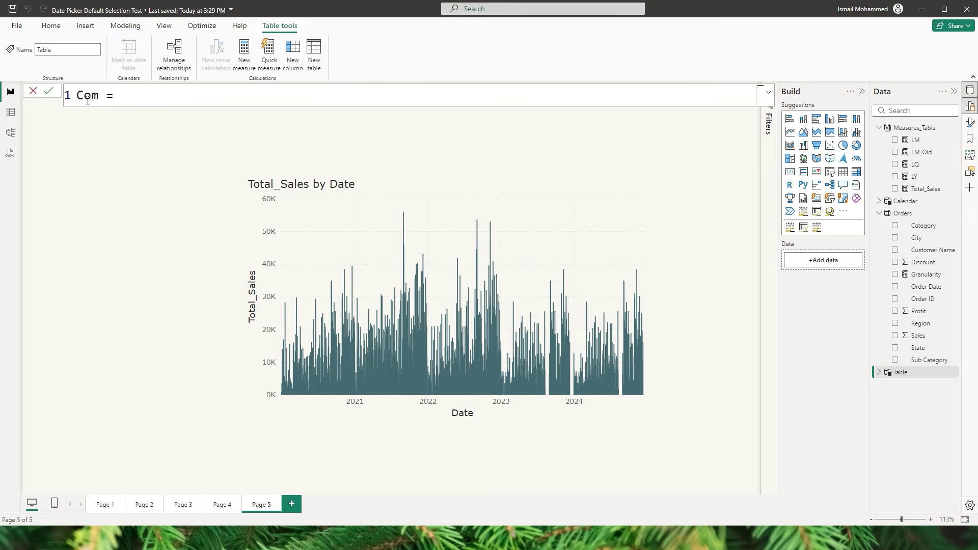
type("ison_Period")
- Define it as ADDCOLUMNS(CALENDAR(TODAY() - 5, TODAY()),"Period","5D") and commit
key("End")
type("ADDCOLUMNS(")
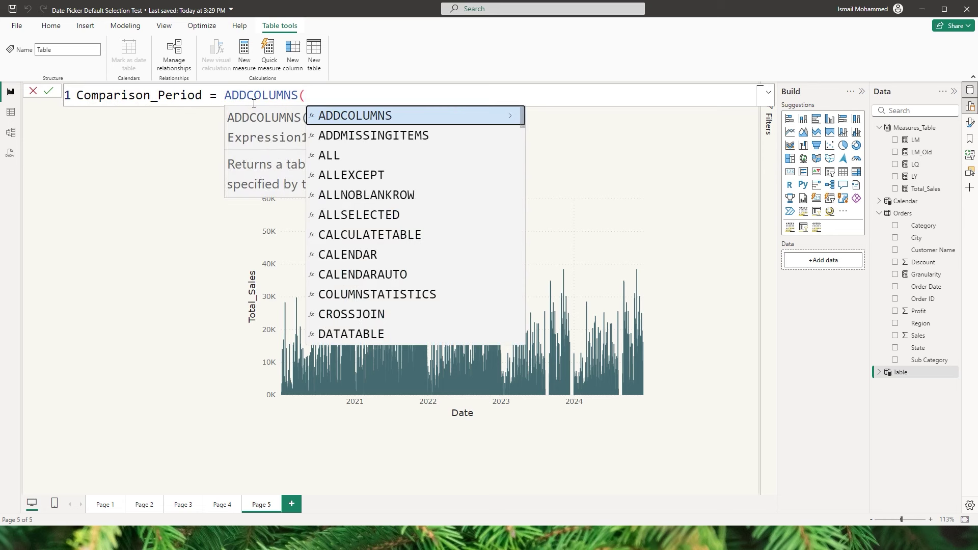
type("Ca")
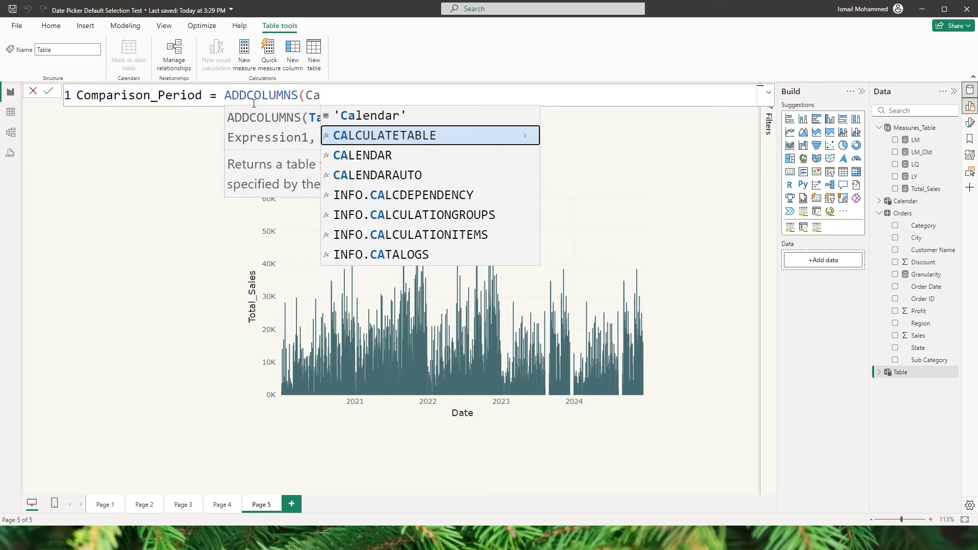
key("Down")
key("Tab")
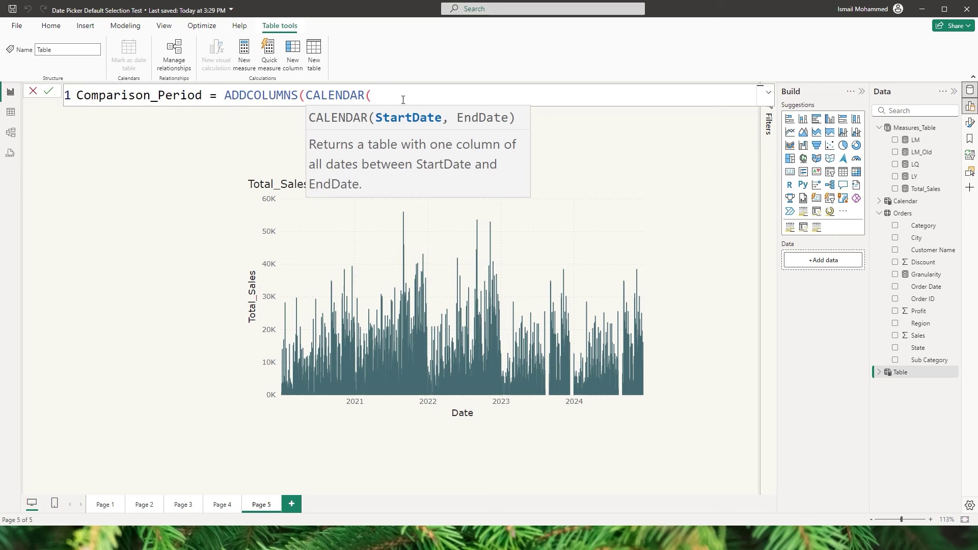
type("Today")
key("Tab")
type(") - 5 ,")
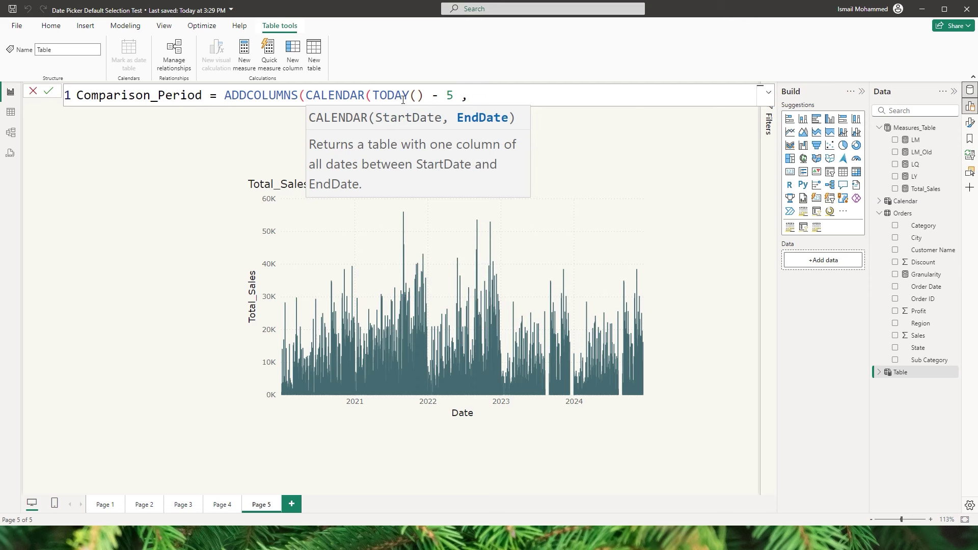
type("Today")
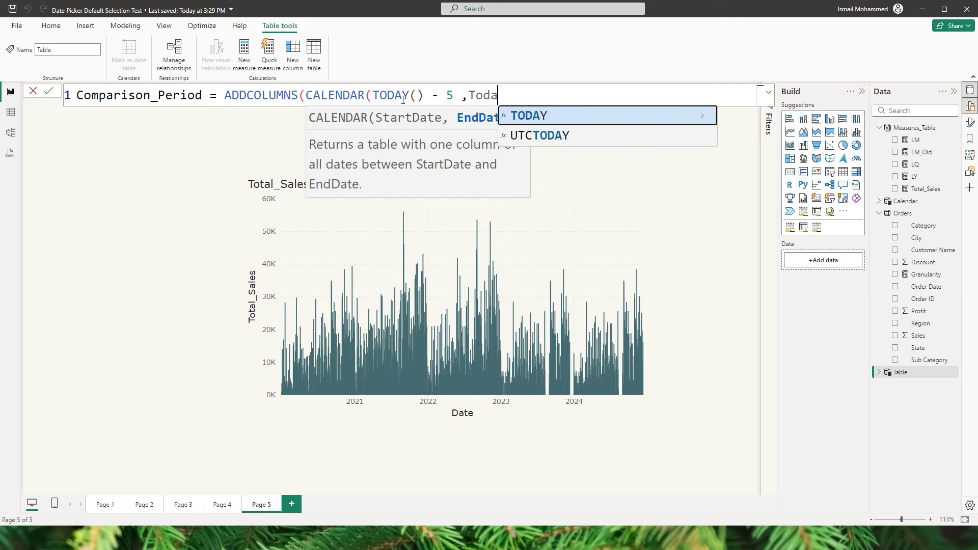
key("Tab")
type(")),")
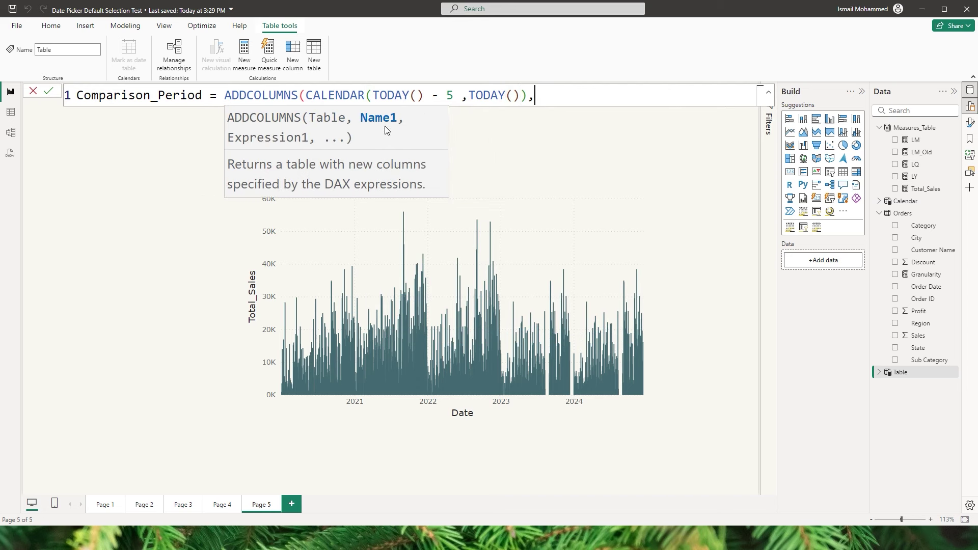
type("\"Period\",")
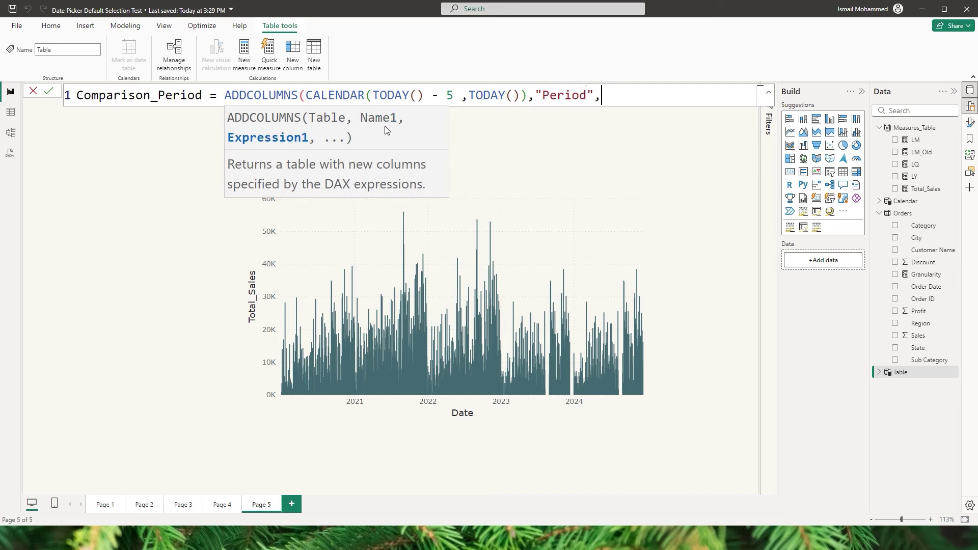
type("\"")
type("5")
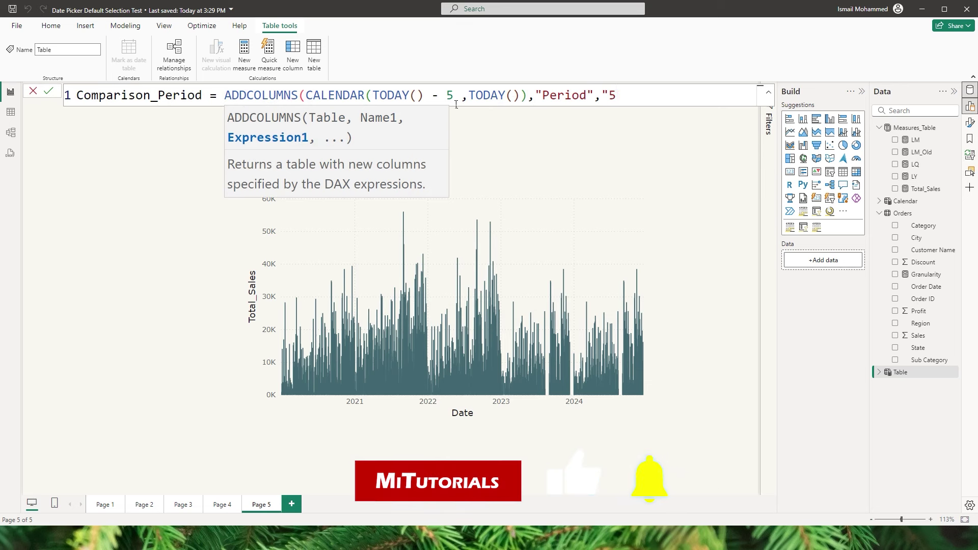
type("D\"")
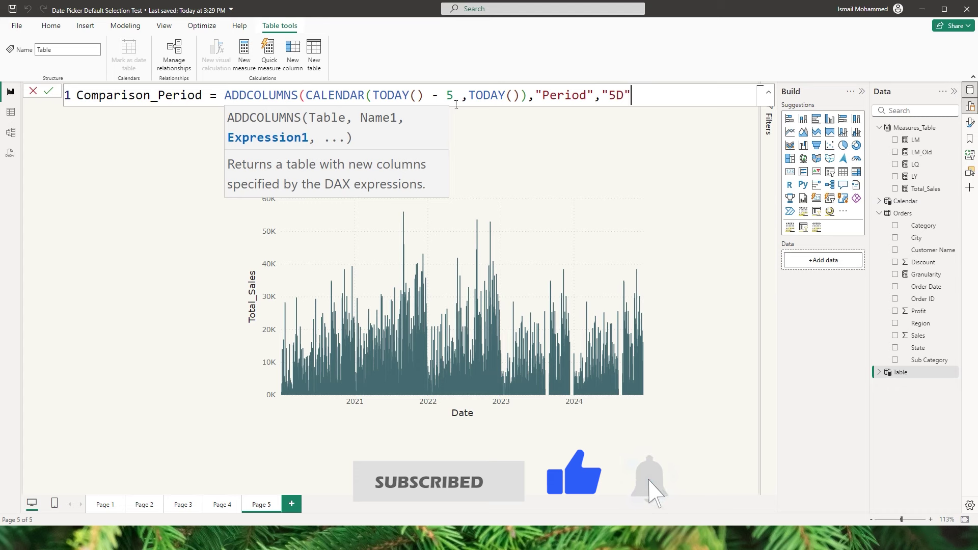
type(")")
key("Return")
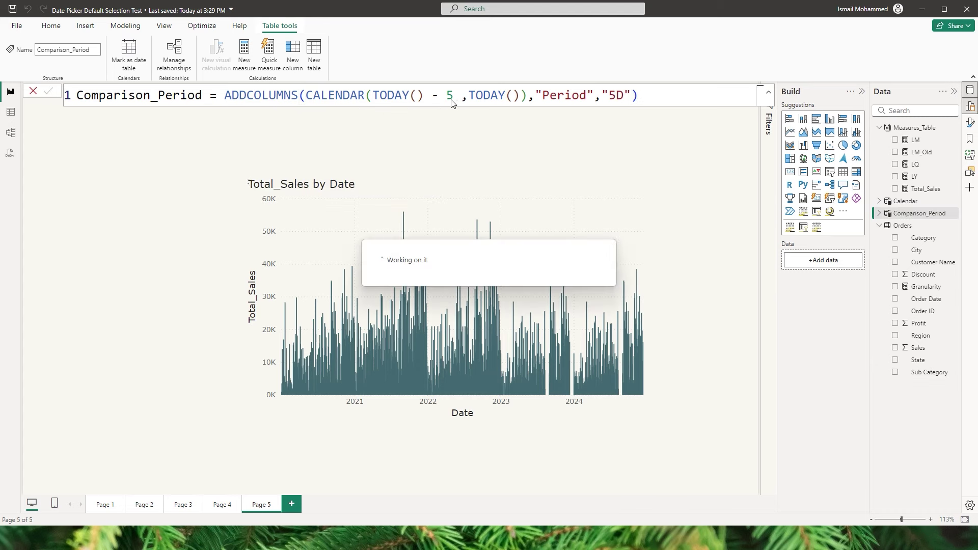
- In Table view, inspect Comparison_Period's Date and text Period columns with their 5D values
left_click(10, 112)
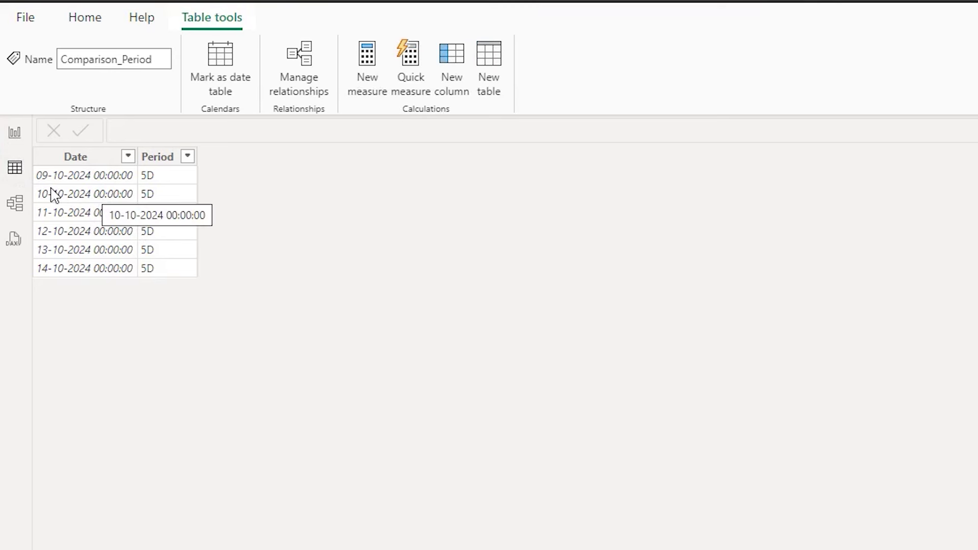
left_click(161, 158)
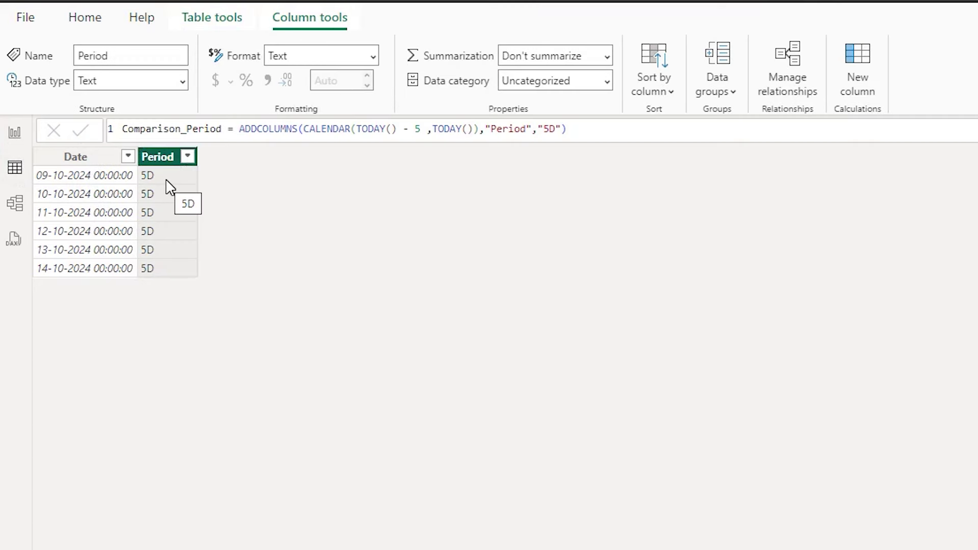
left_click(76, 156)
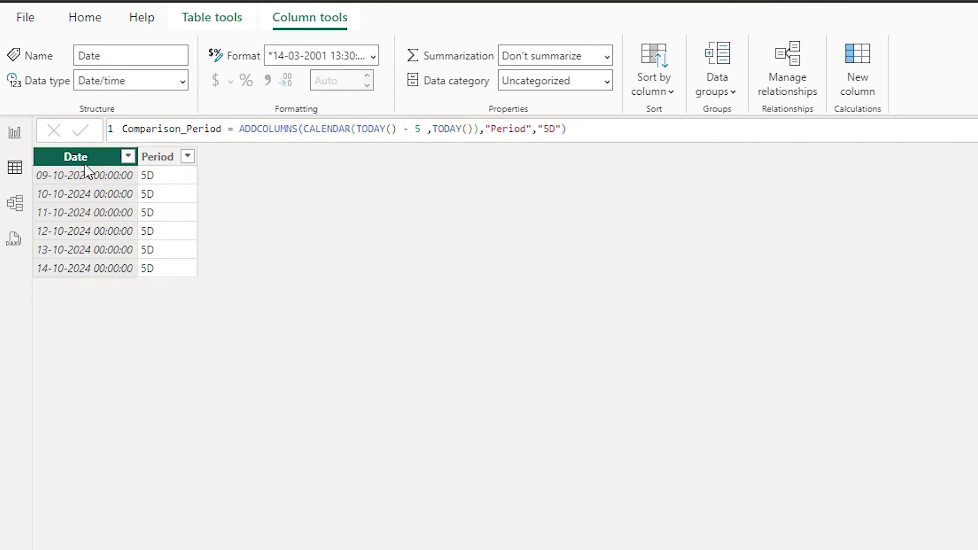
left_click(141, 162)
left_click(81, 172)
left_click(172, 168)
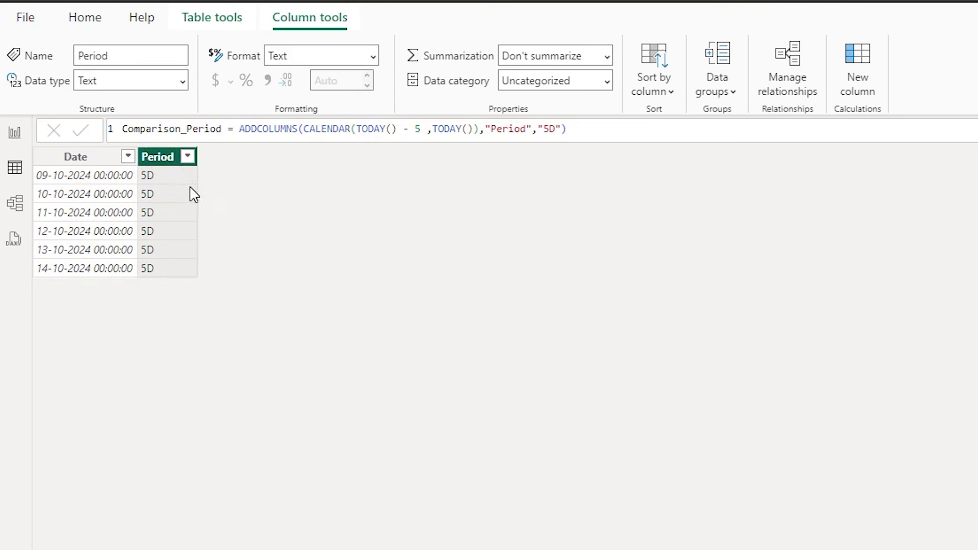
left_click(159, 182)
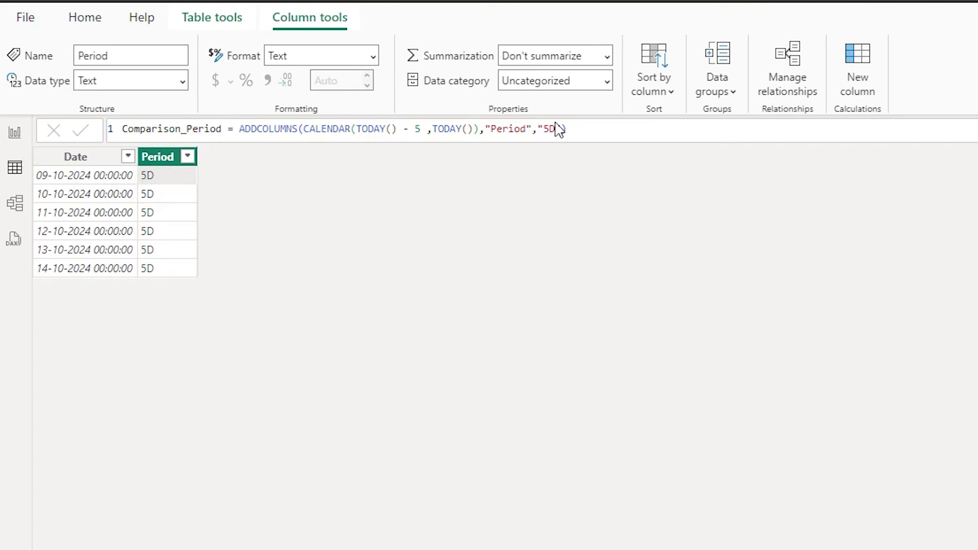
- Change the formula's TODAY() - 5 to TODAY() - 4 and apply it
left_click_drag(356, 129, 421, 128)
left_click(120, 213)
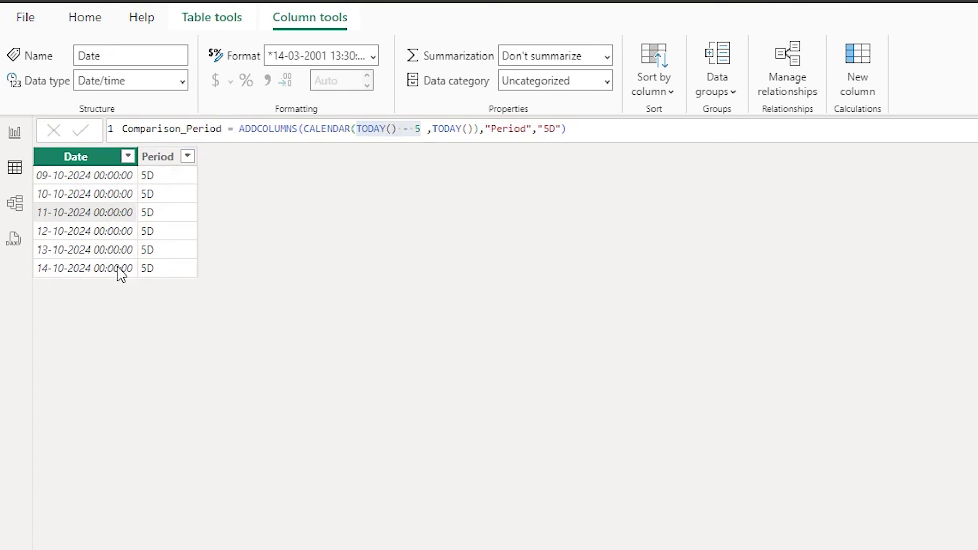
left_click_drag(304, 129, 398, 129)
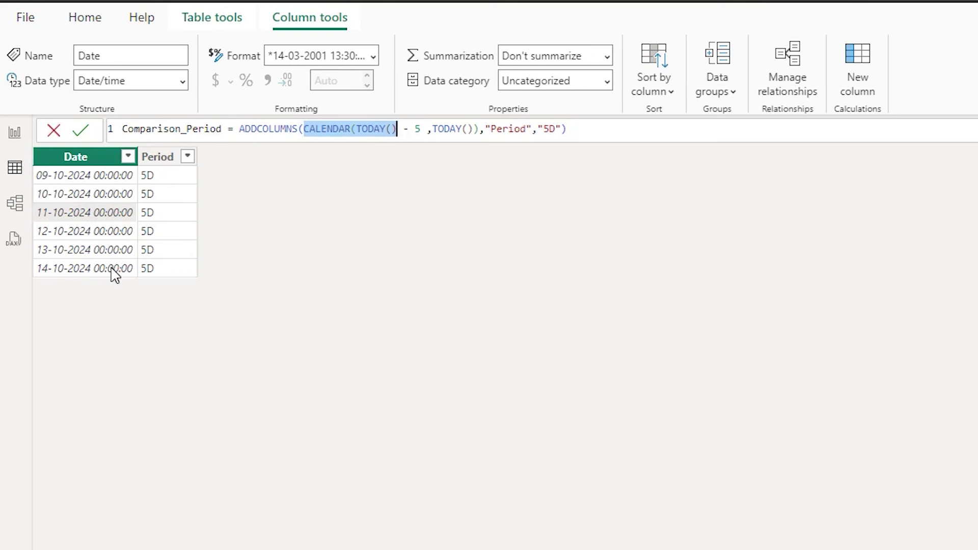
left_click(414, 129)
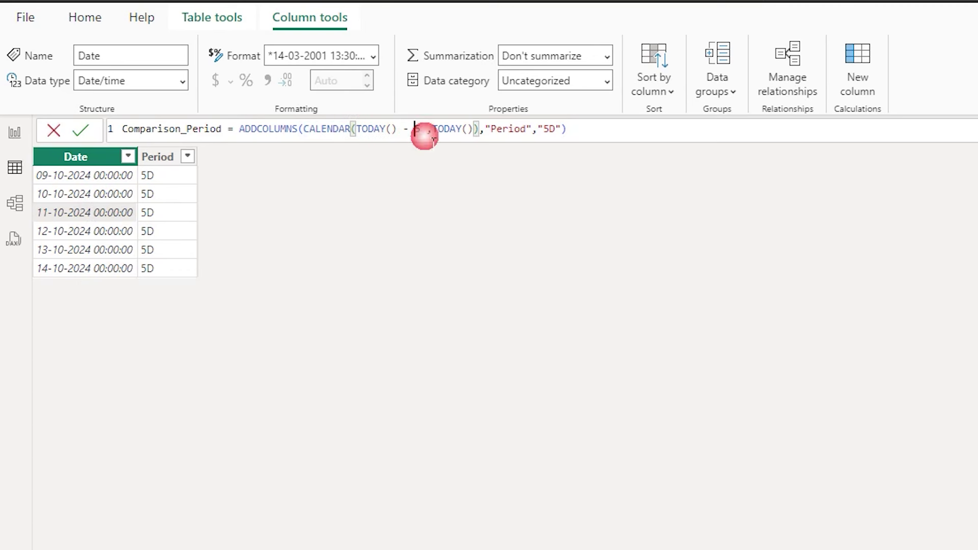
key("Delete")
type("4")
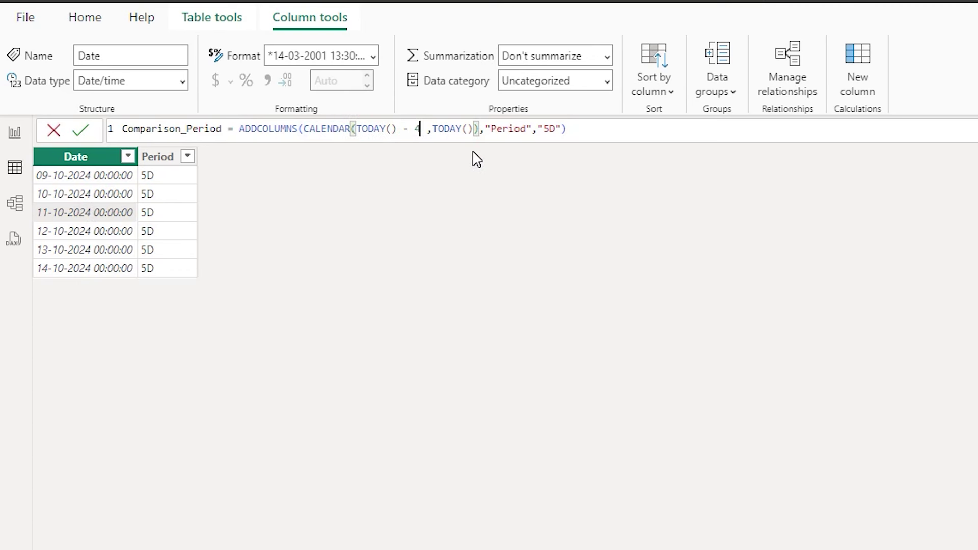
left_click(80, 131)
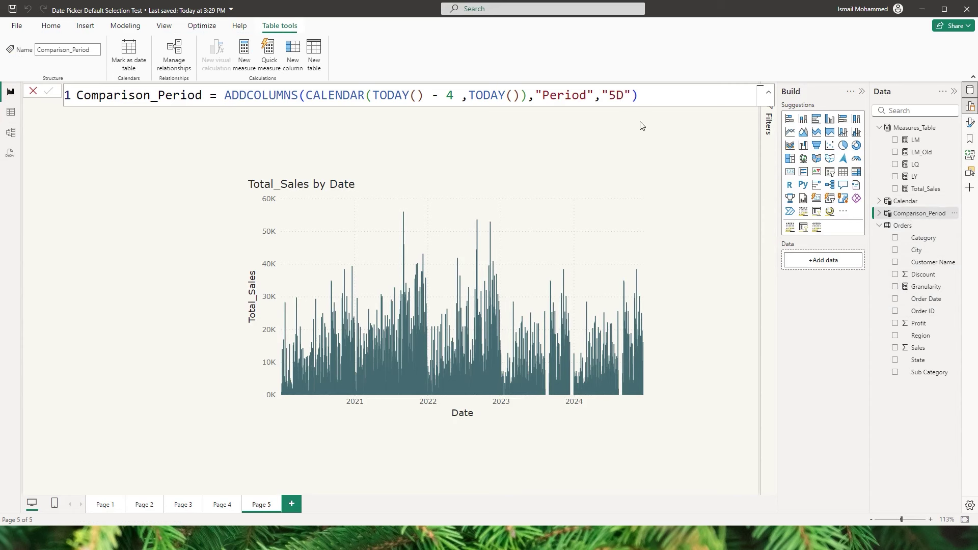
left_click(656, 100)
- Insert lines above ADDCOLUMNS and declare VAR Cur_Date = TODAY()
left_click(224, 97)
key("shift+Return")
key("shift+Return")
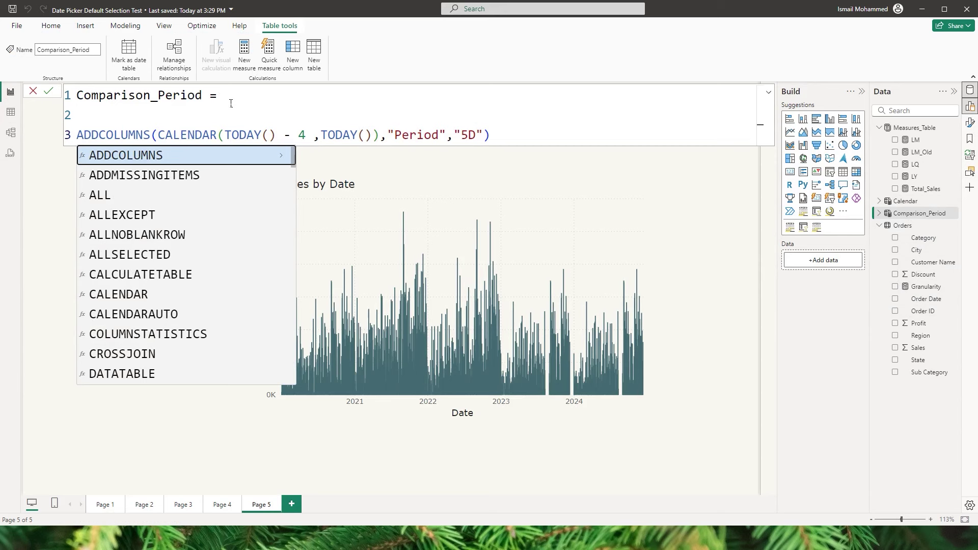
key("Escape")
left_click_drag(224, 136, 282, 142)
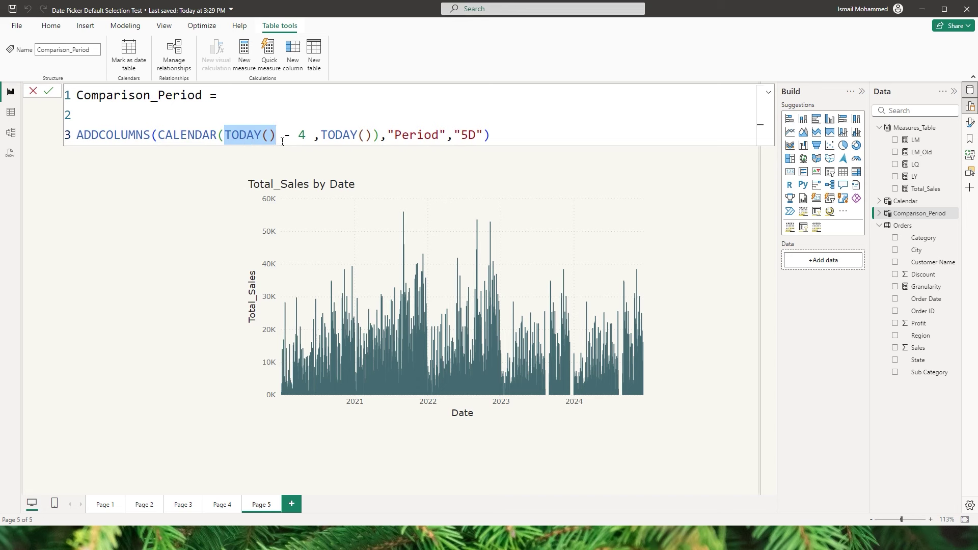
left_click(136, 108)
type("VAR")
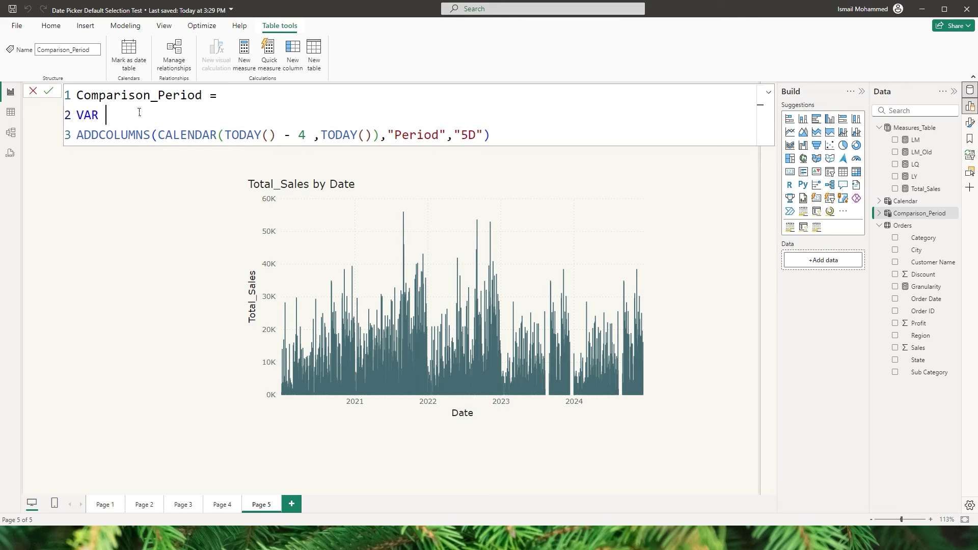
type("Cur_Date = Toda")
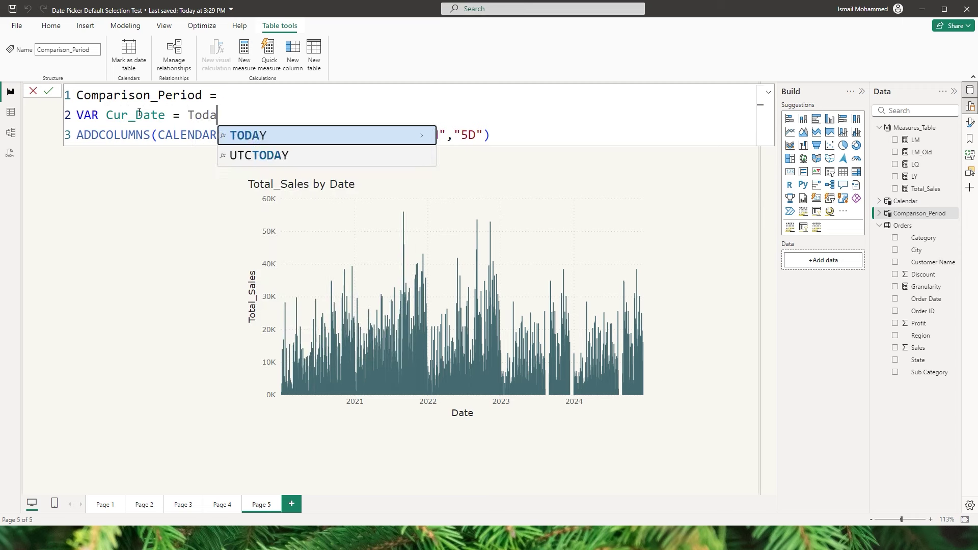
key("Tab")
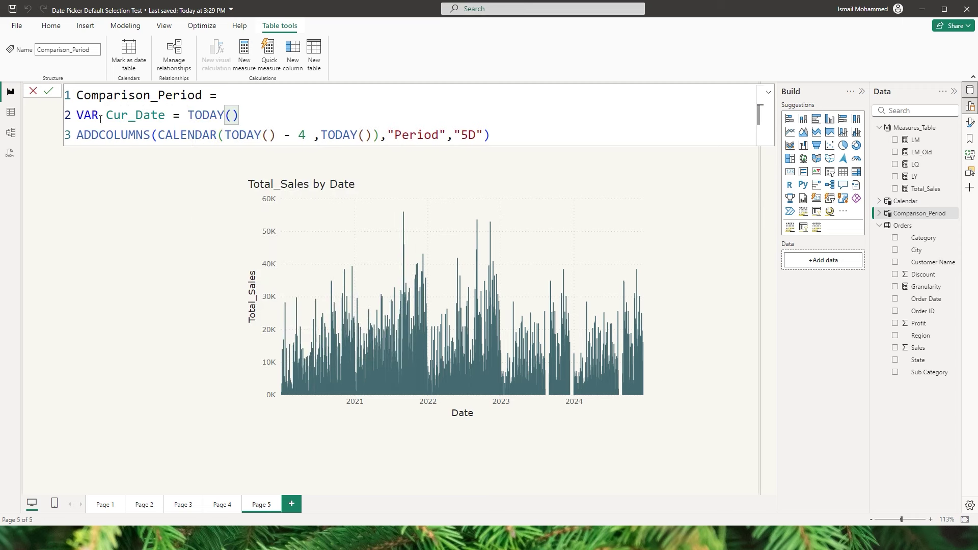
- Add a Return keyword before the ADDCOLUMNS expression
left_click(81, 138)
type("Retun")
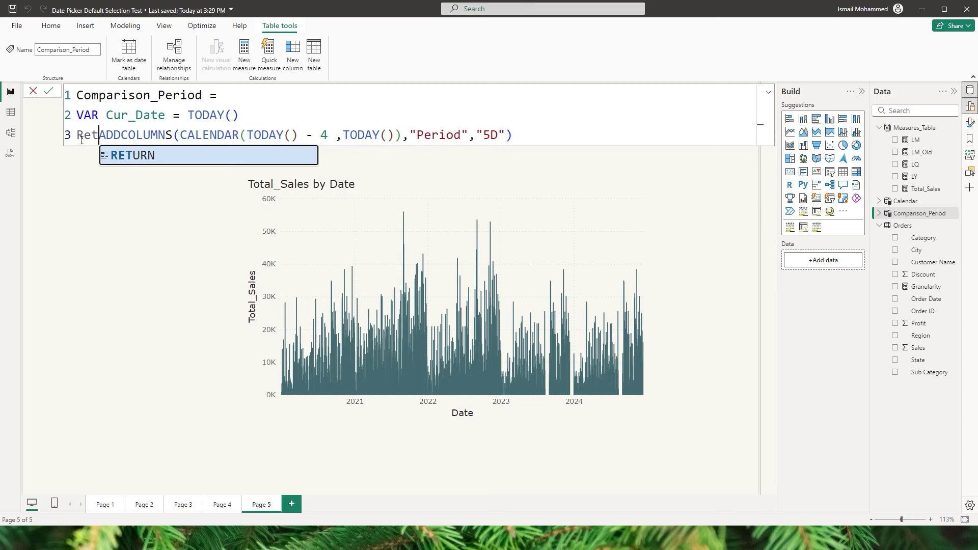
key("BackSpace")
type("rn")
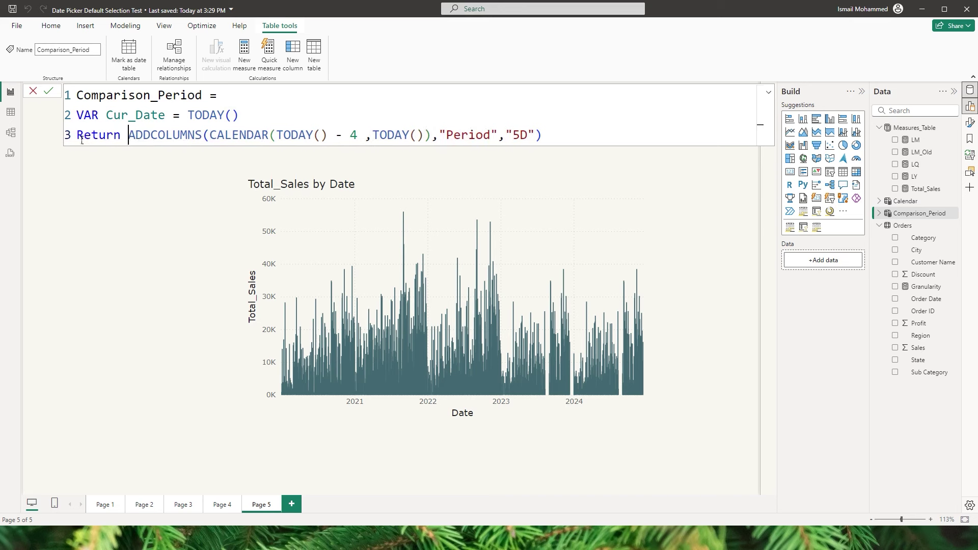
key("shift+Return")
key("shift+Return")
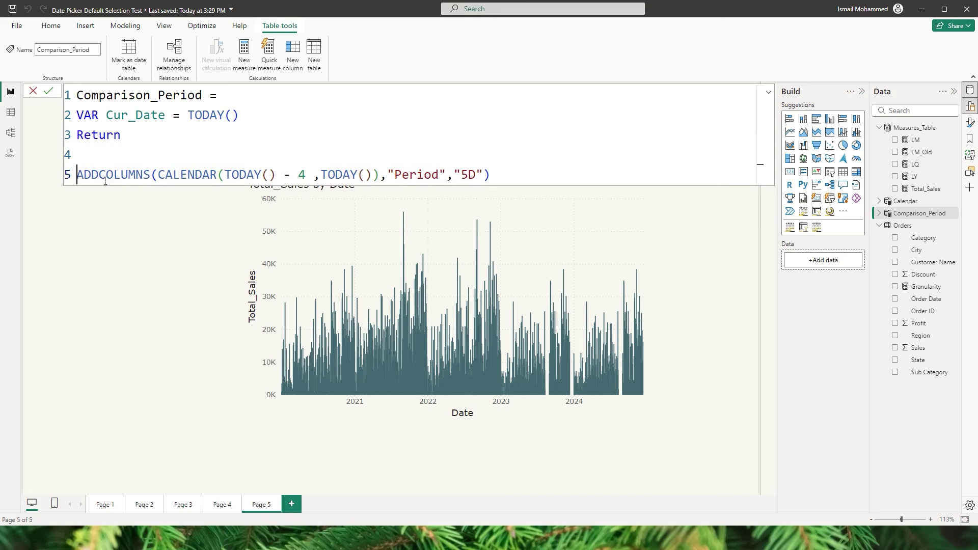
left_click(515, 179)
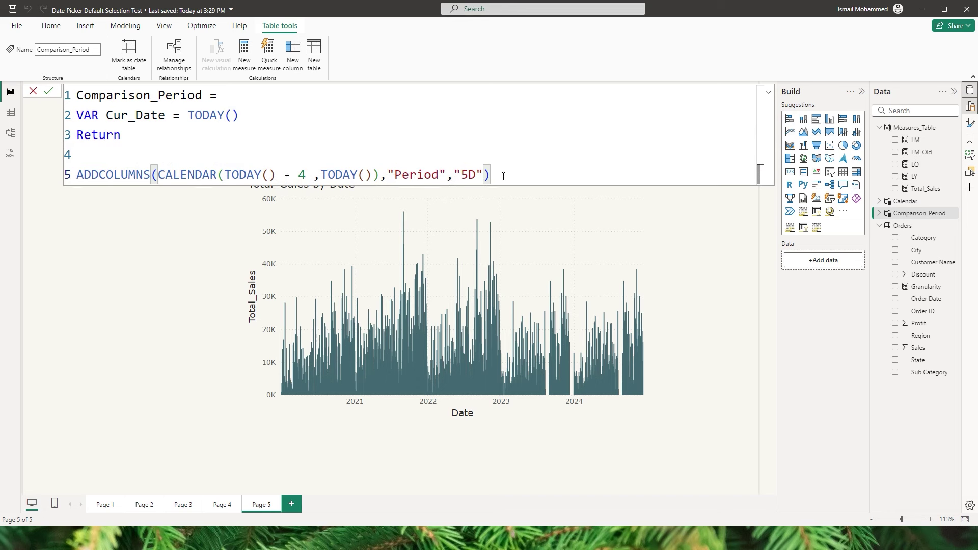
- Wrap the expression in UNION and paste a copy of the ADDCOLUMNS line onto line 6
left_click(129, 156)
type("Union")
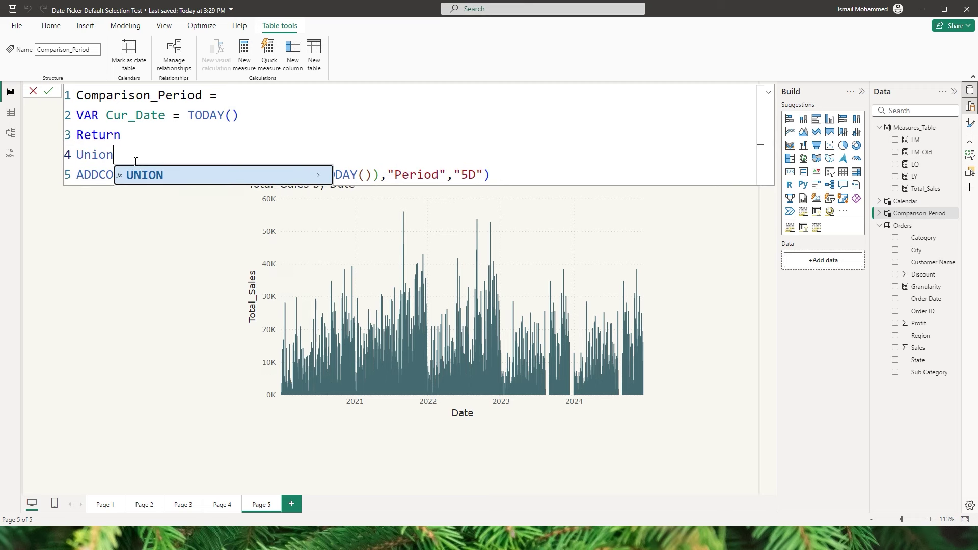
key("Tab")
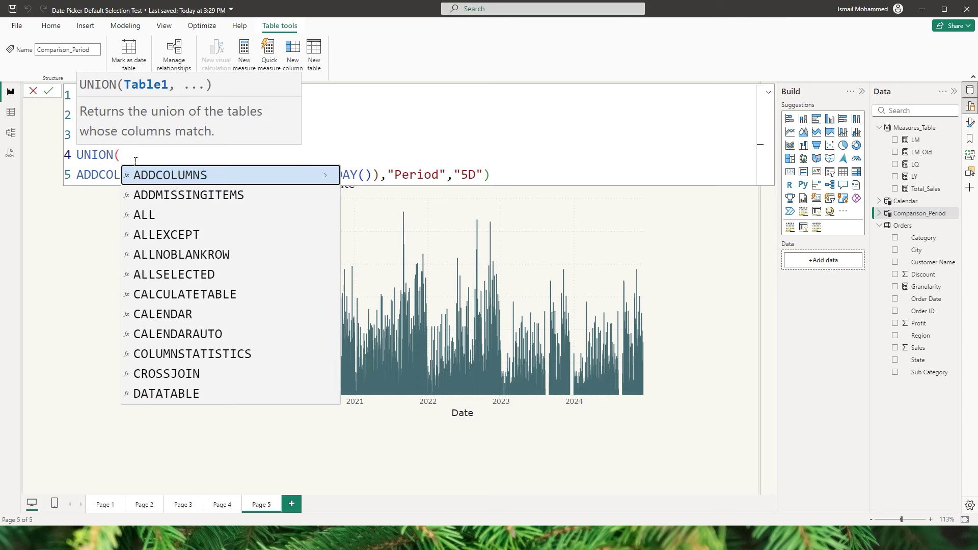
left_click(492, 176)
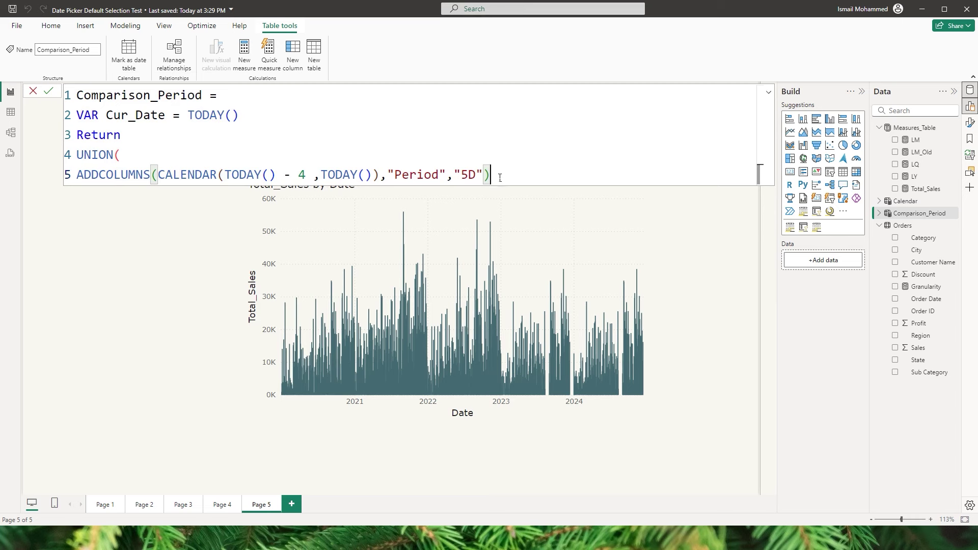
type(",")
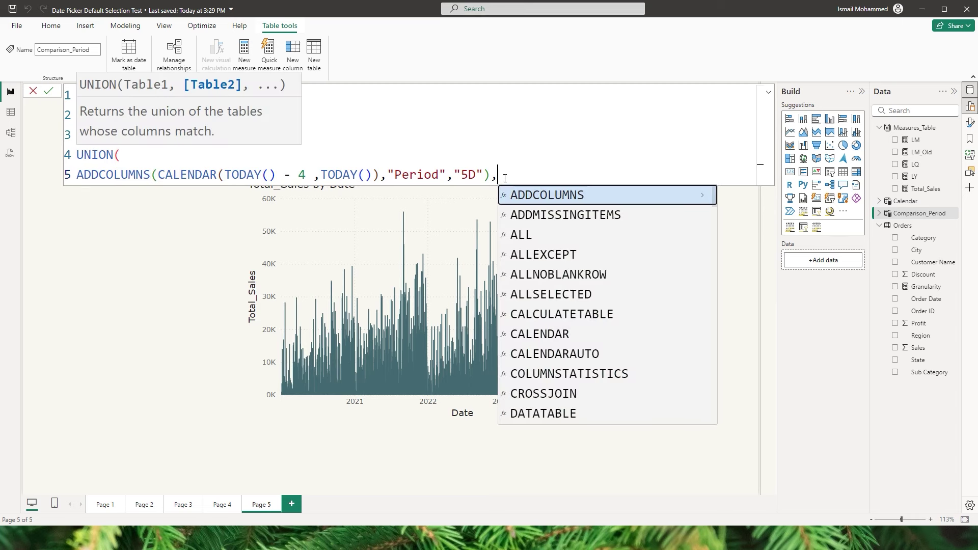
key("shift+Return")
left_click_drag(491, 178, 77, 176)
left_click(86, 195)
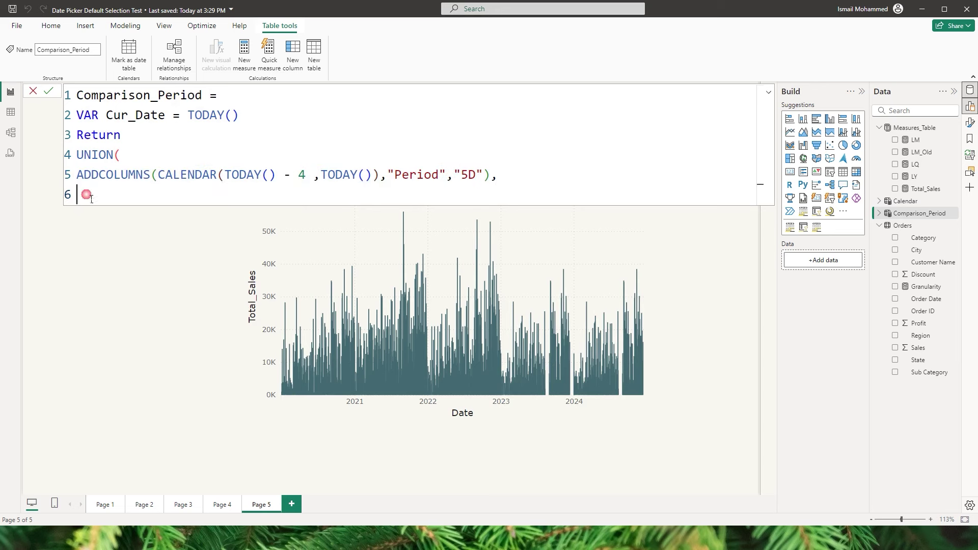
type("ADDCOLUMNS(CALENDAR(TODAY() - 4 ,TODAY()),\"Period\",\"5D\")")
- Change line 6 to TODAY() - 9 labelled "10D", close UNION, and commit
left_click(307, 196)
key("BackSpace")
type("10")
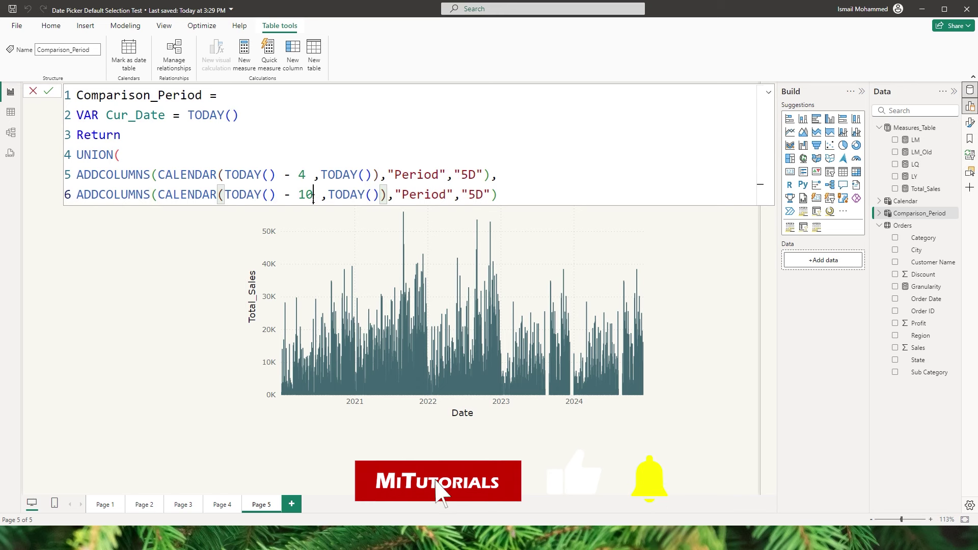
key("BackSpace")
key("BackSpace")
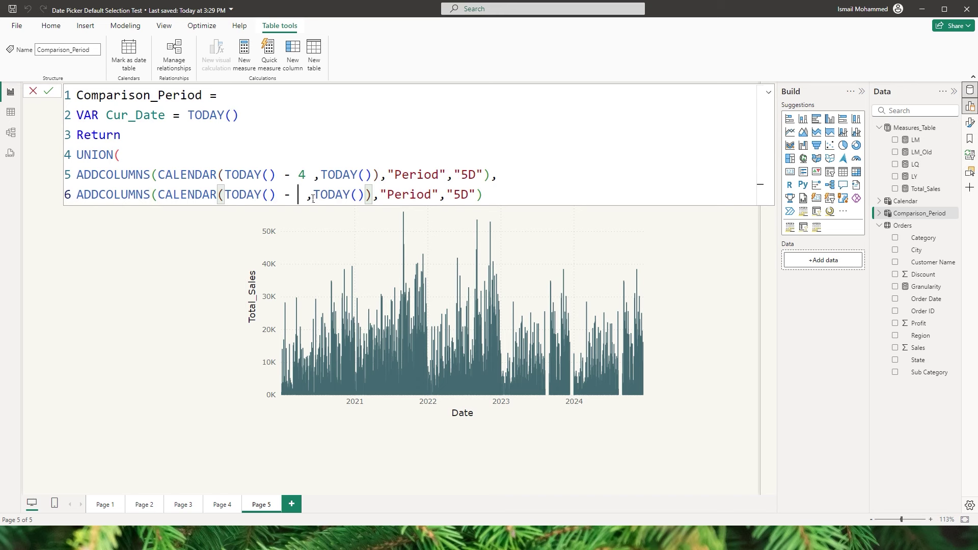
type("9")
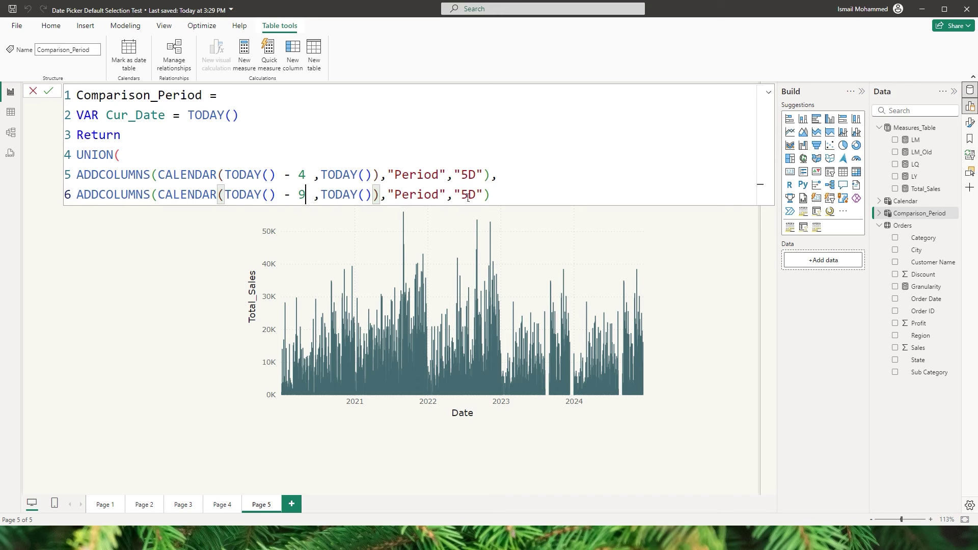
double_click(468, 196)
type("10D")
left_click(513, 200)
type(")")
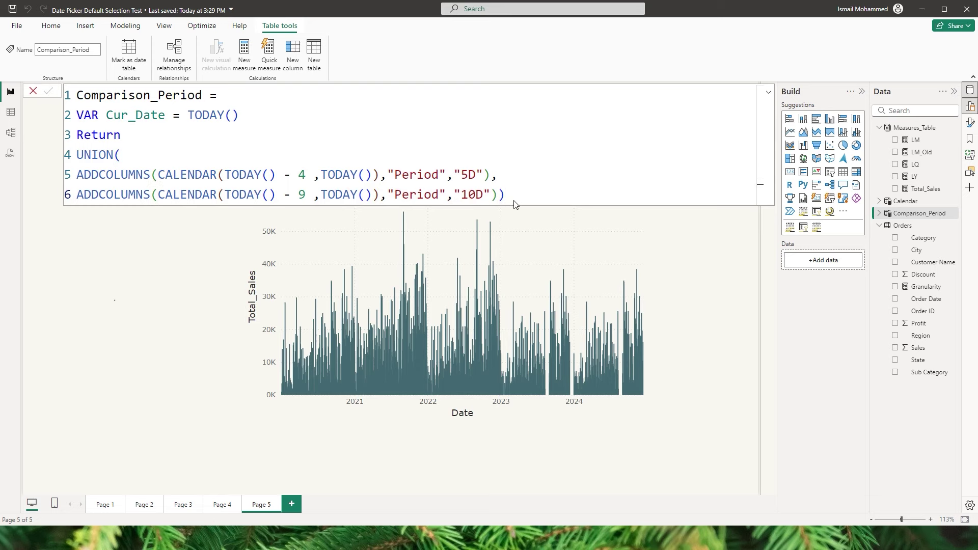
key("Return")
- Check the 15 rows in Table view, then paste a copy of the 5D line as a new line 7
left_click(14, 117)
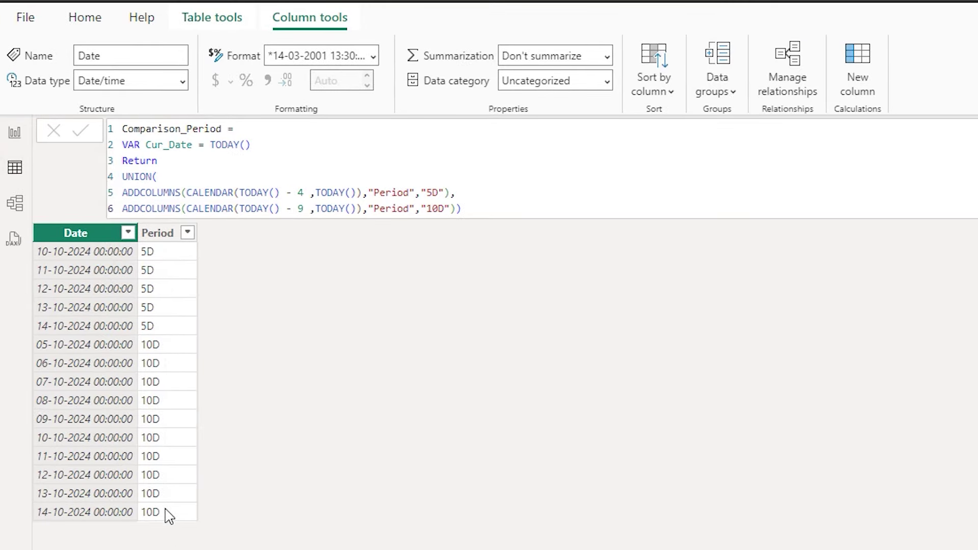
left_click(14, 133)
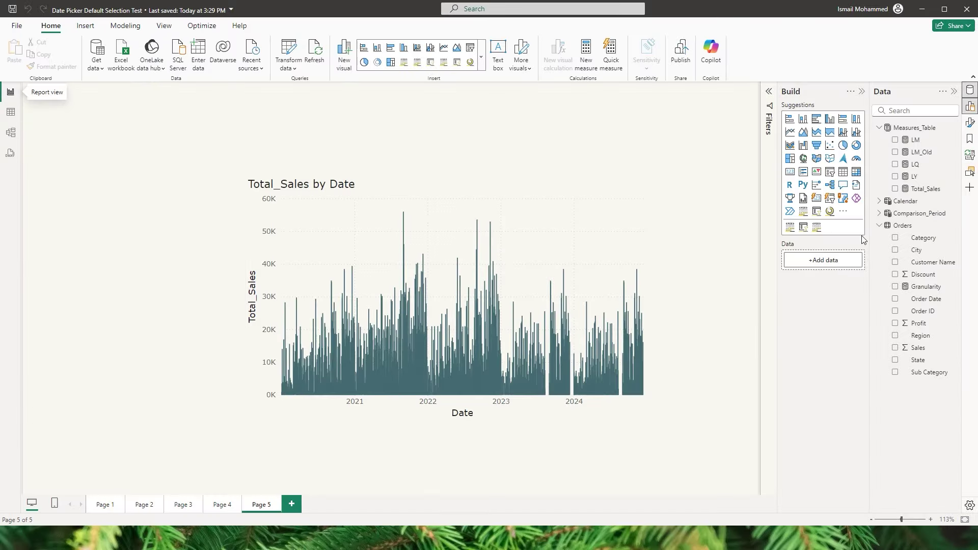
left_click(917, 214)
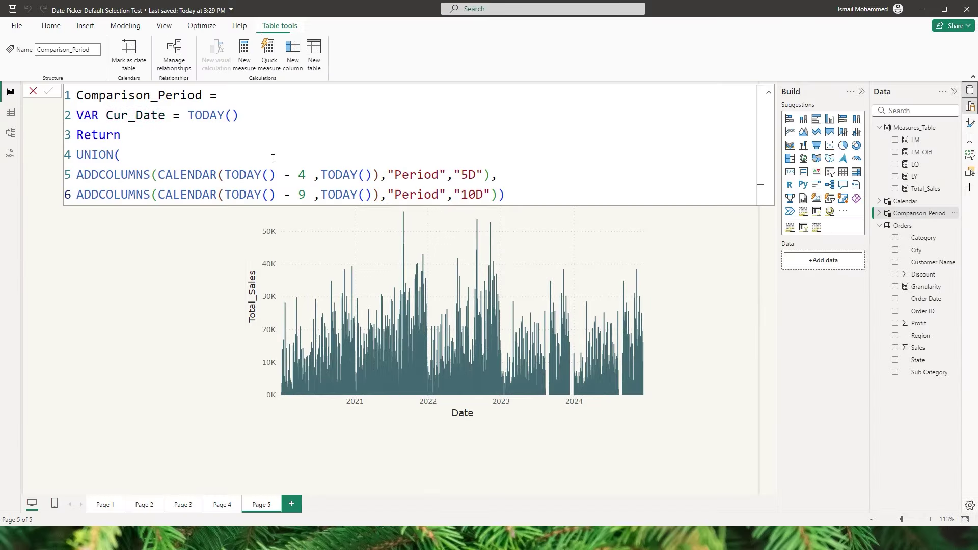
left_click_drag(496, 178, 84, 176)
key("ctrl+c")
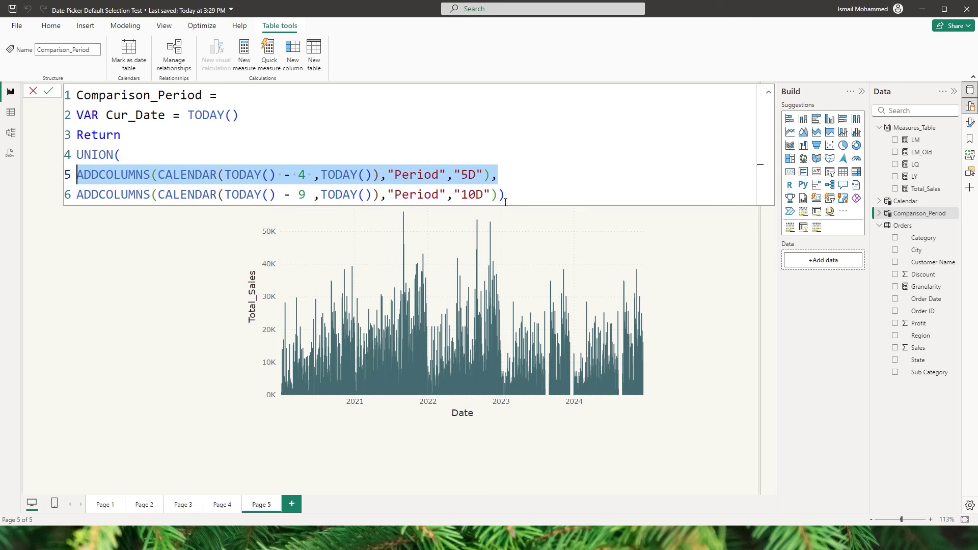
left_click(499, 195)
key("Return")
key("ctrl+v")
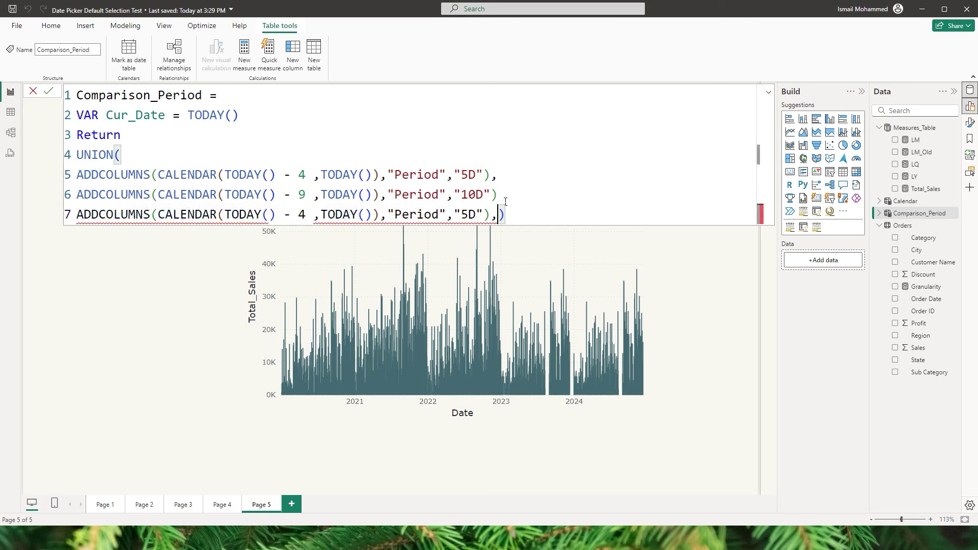
- Turn line 7 into a 29-day range labelled 30D, then paste another copy below
left_click(523, 202)
type(",")
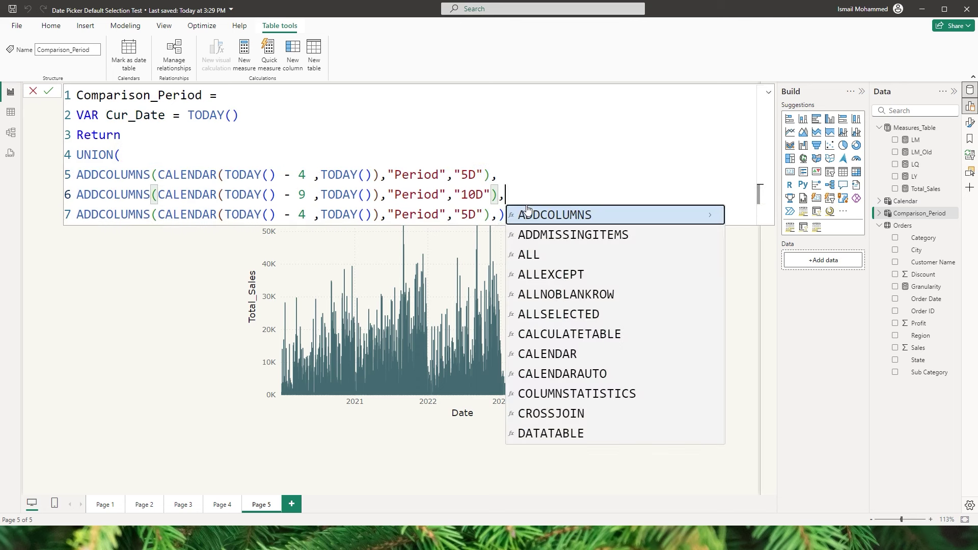
double_click(302, 214)
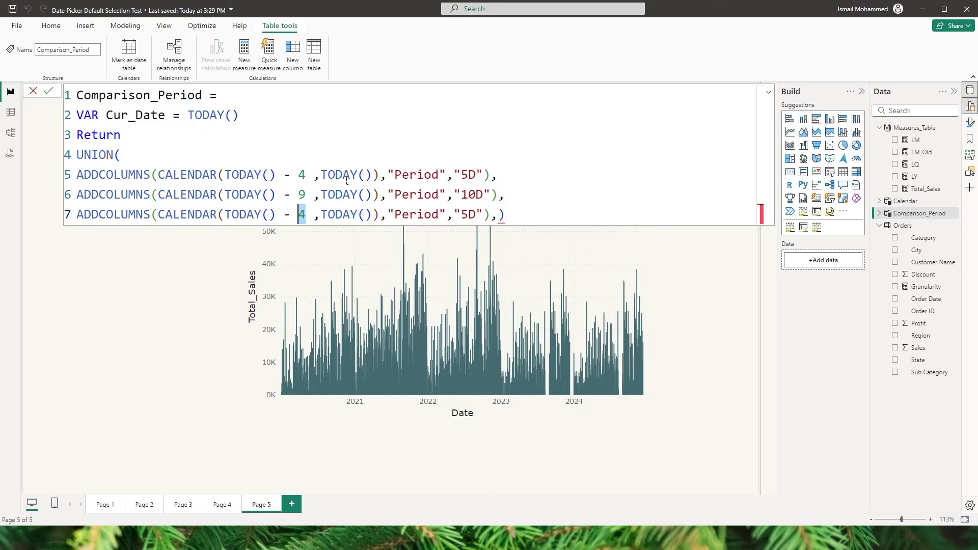
type("30")
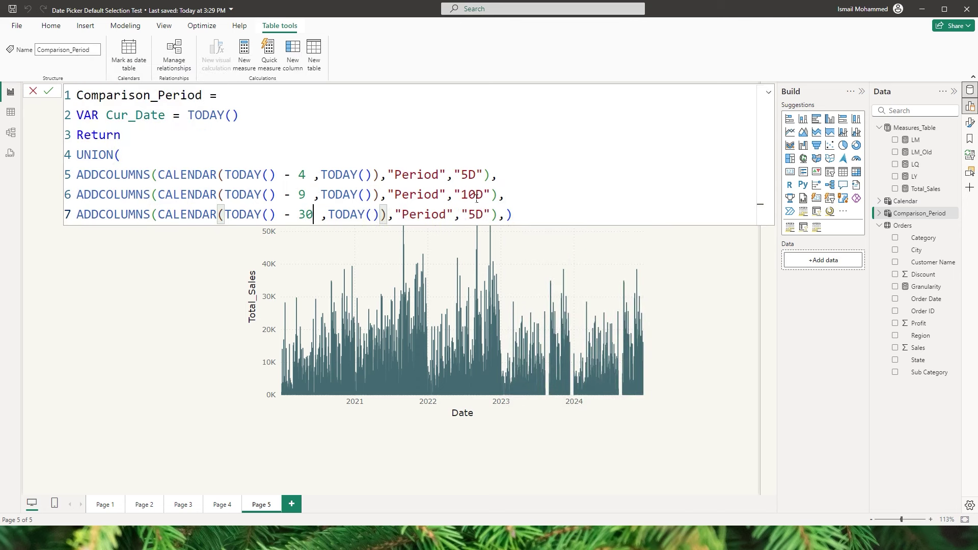
key("BackSpace")
key("BackSpace")
type("29")
left_click(476, 215)
key("BackSpace")
type("30")
left_click(510, 215)
key("shift+Return")
key("ctrl+v")
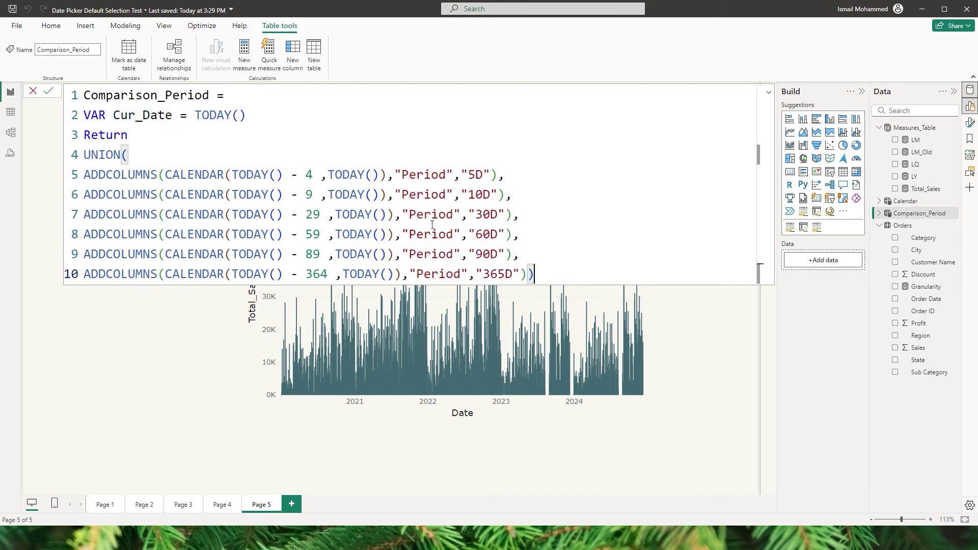
- Review the 30D, 60D, 90D and 365D lines and commit the Comparison_Period formula
left_click_drag(520, 216, 299, 214)
left_click_drag(519, 235, 366, 243)
left_click_drag(558, 253, 439, 254)
left_click_drag(551, 271, 452, 275)
left_click(535, 278)
left_click(47, 92)
- Check the distinct Period values in Table view
left_click(9, 118)
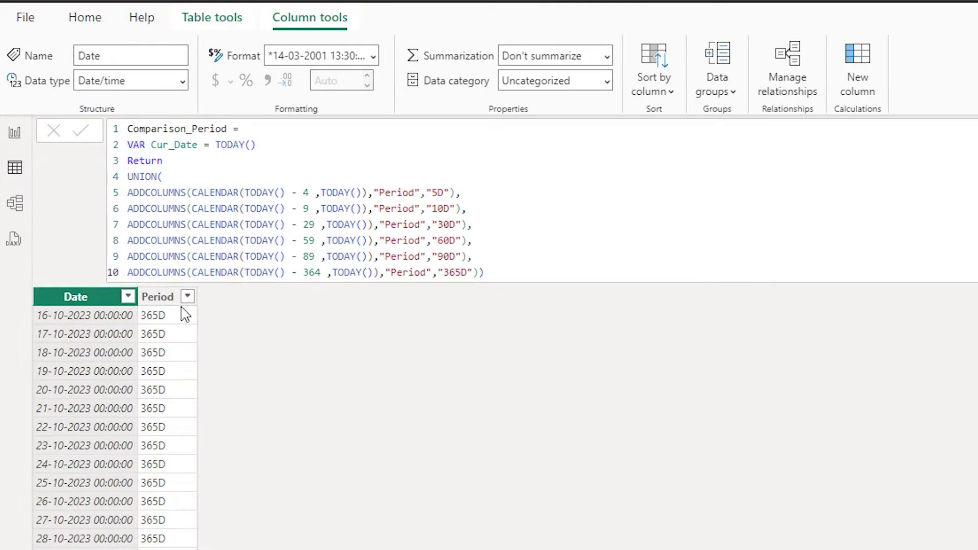
left_click(135, 225)
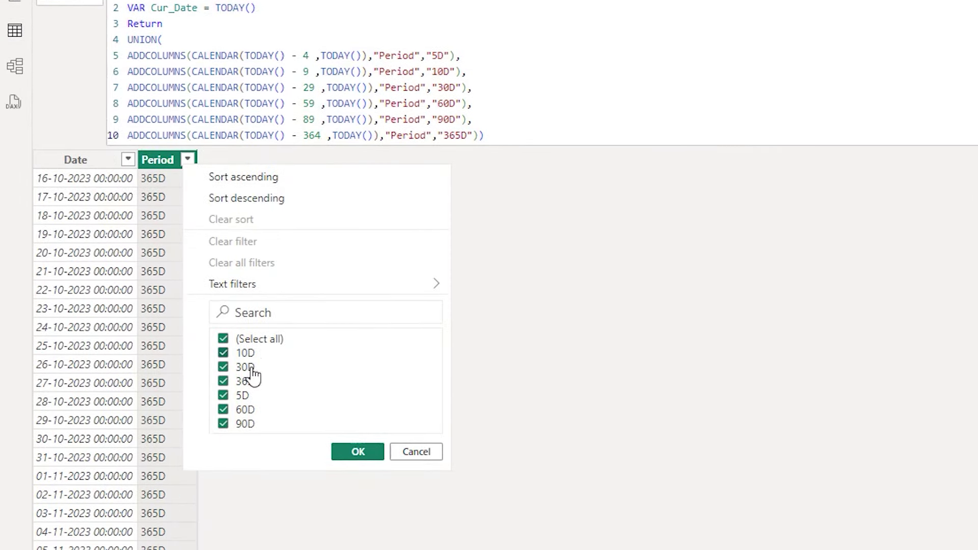
left_click(422, 457)
left_click(11, 92)
- Add a Period slicer above the chart and sort its tiles descending
left_click_drag(920, 238, 459, 135)
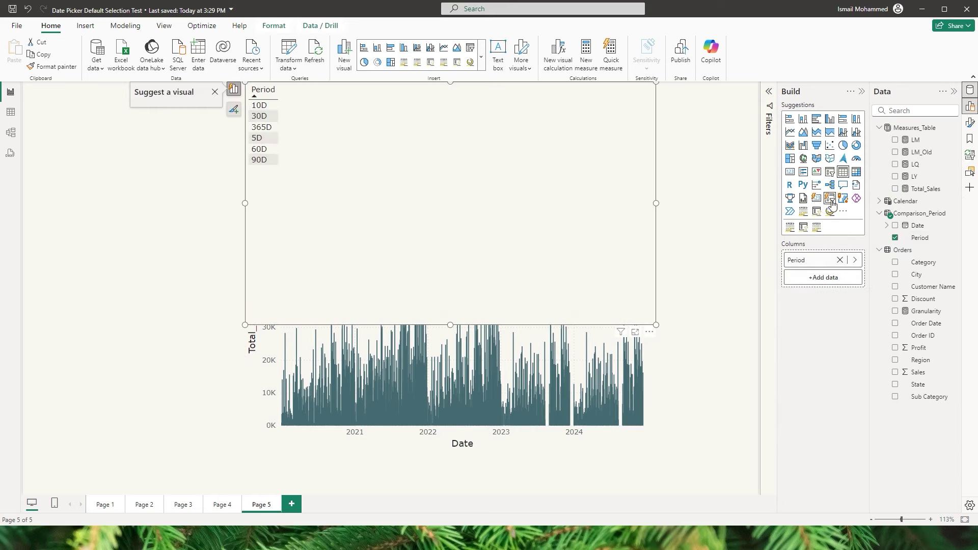
left_click_drag(451, 323, 448, 189)
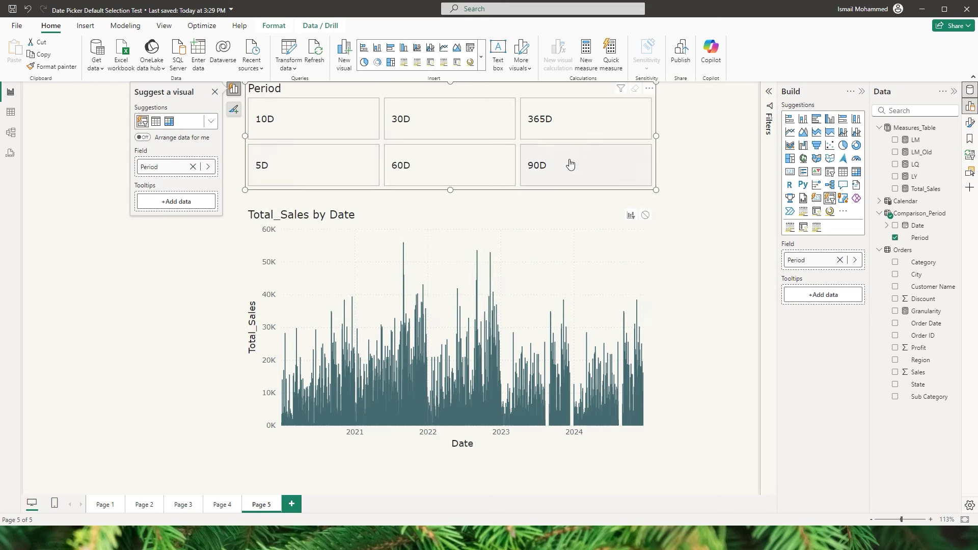
left_click(649, 89)
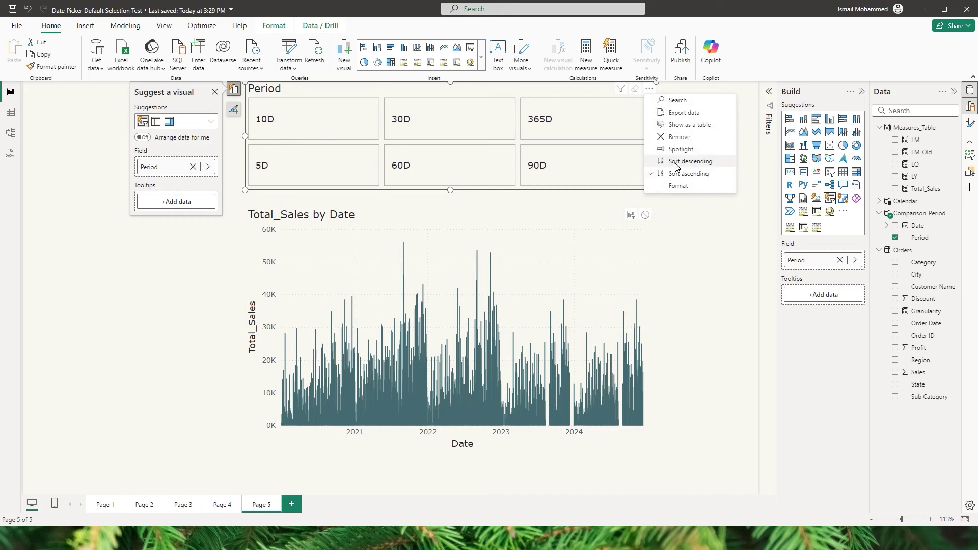
left_click(677, 162)
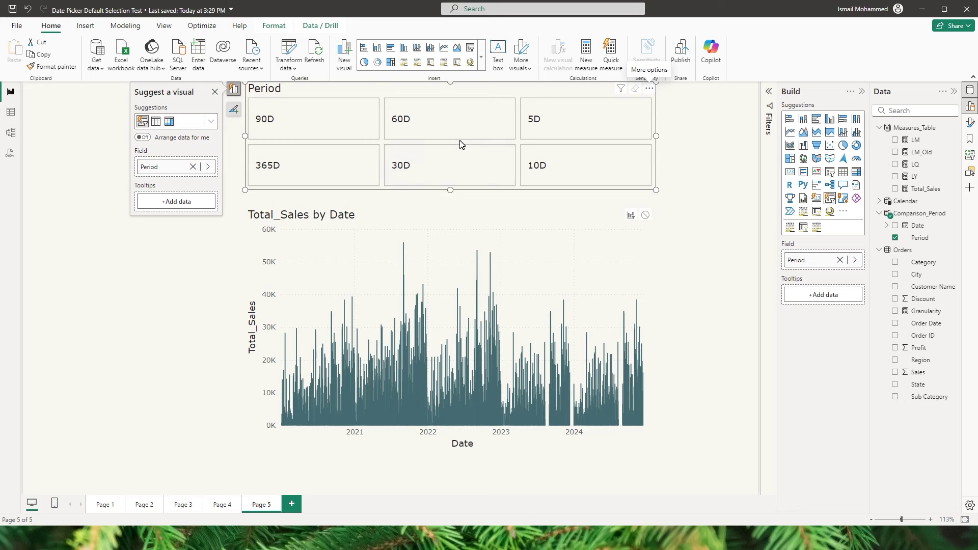
- Append ,"OrderBy",1 after the 5D label and copy that snippet
left_click(922, 214)
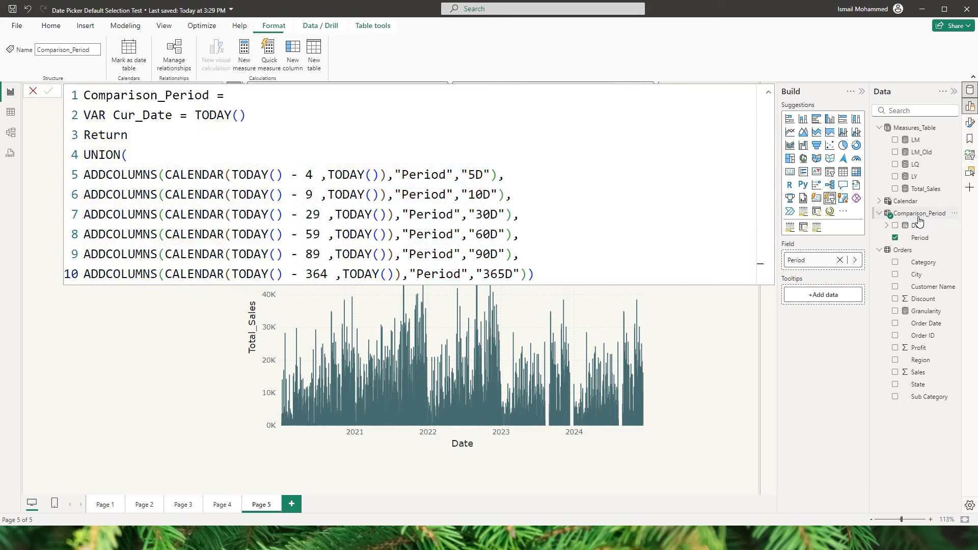
left_click(490, 175)
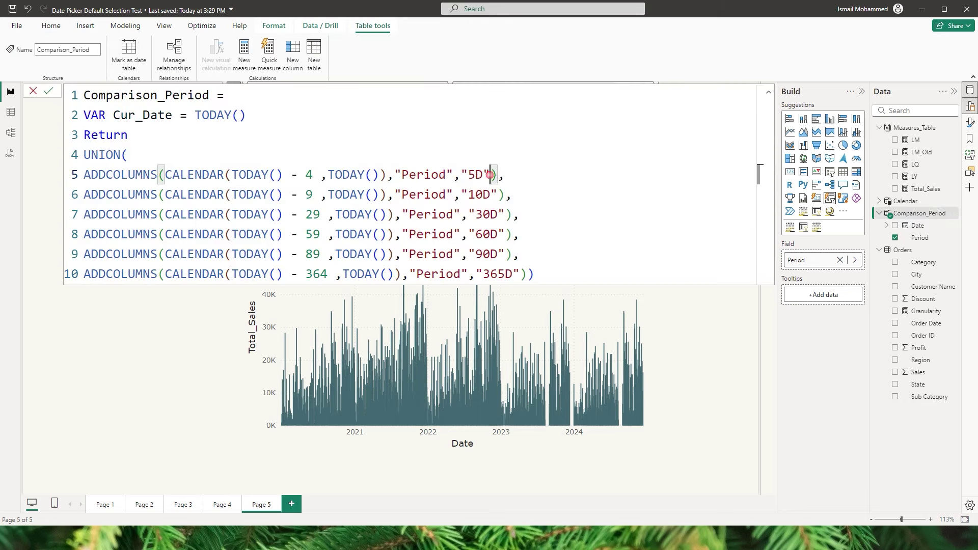
type(",")
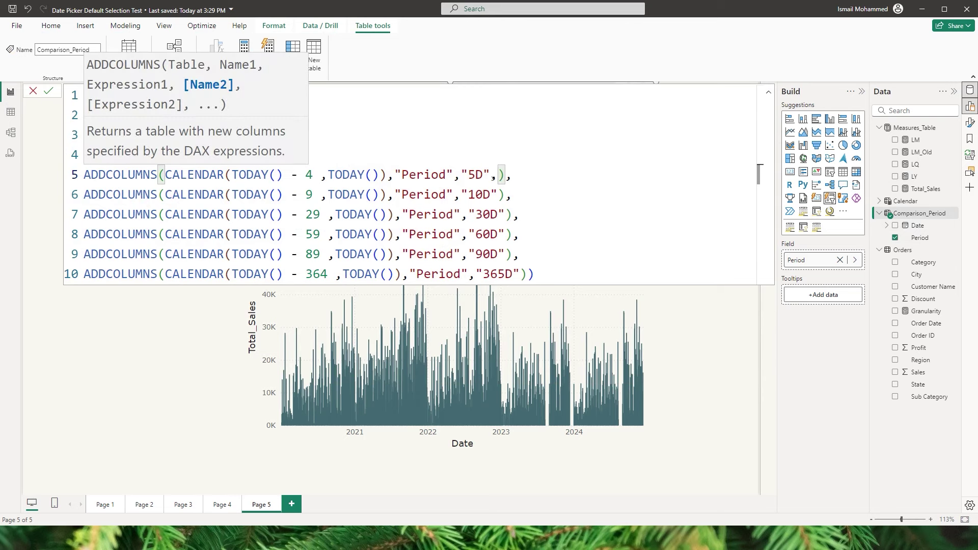
type("\"Order")
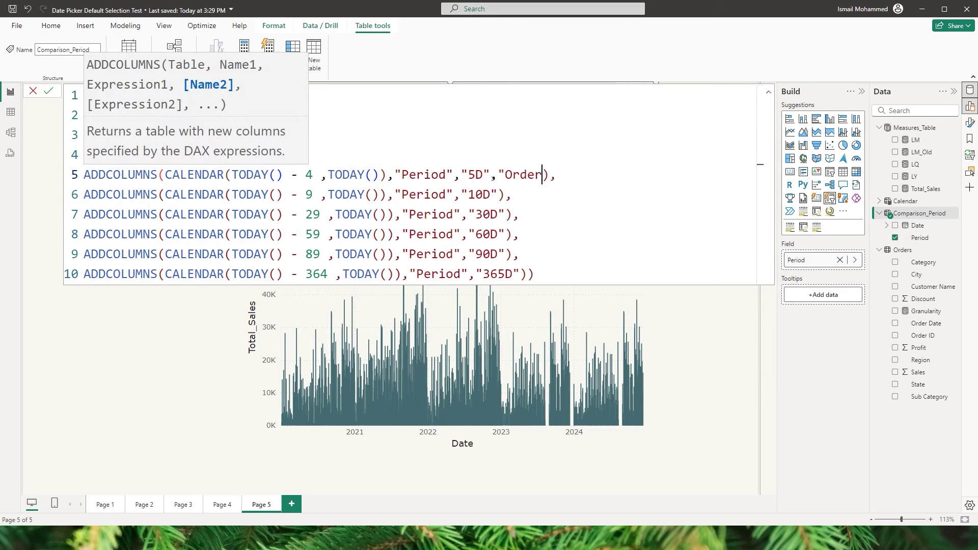
type("By\",")
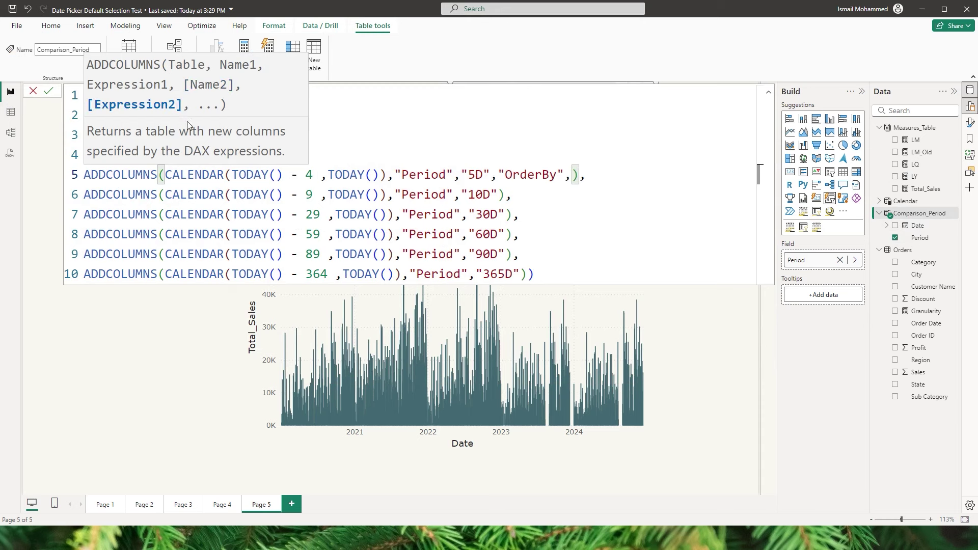
type("1")
left_click_drag(580, 178, 506, 181)
key("shift+Left")
key("ctrl+c")
- Paste the OrderBy snippet after the 10D, 30D, 60D and 90D labels
left_click(502, 195)
key("ctrl+v")
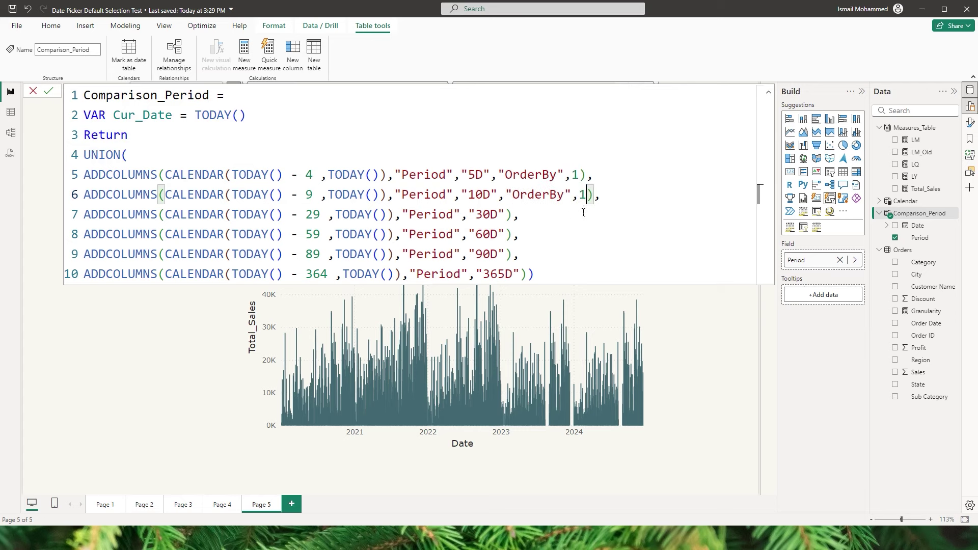
left_click(540, 218)
key("Left")
key("Left")
key("ctrl+v")
left_click(512, 242)
key("Left")
key("ctrl+v")
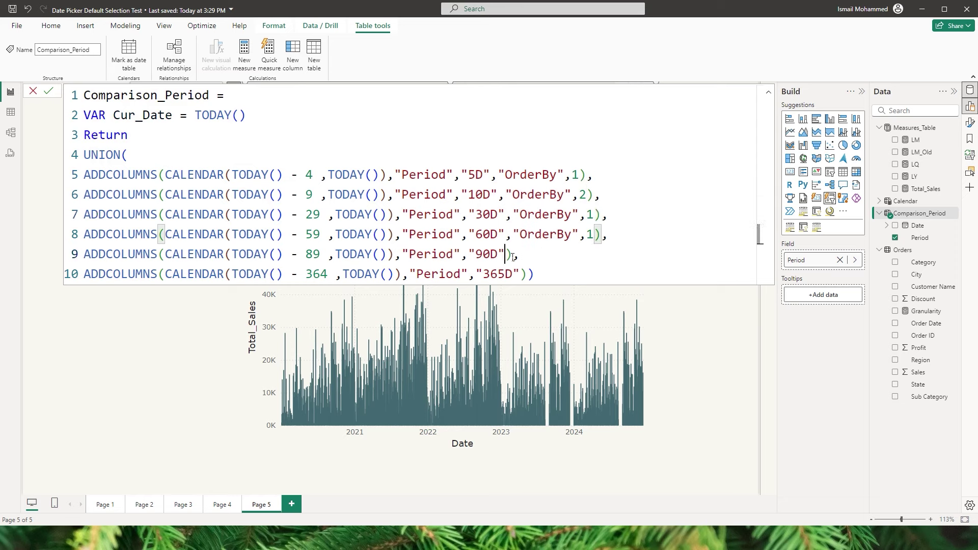
left_click(512, 255)
key("Left")
key("ctrl+v")
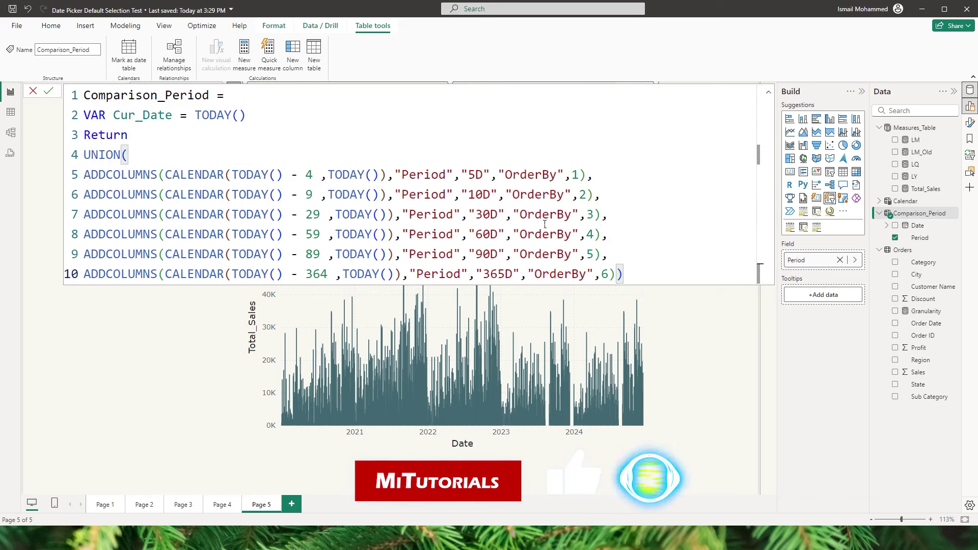
- Commit the OrderBy formula and set Period's Sort by column to OrderBy
left_click(48, 91)
left_click(10, 112)
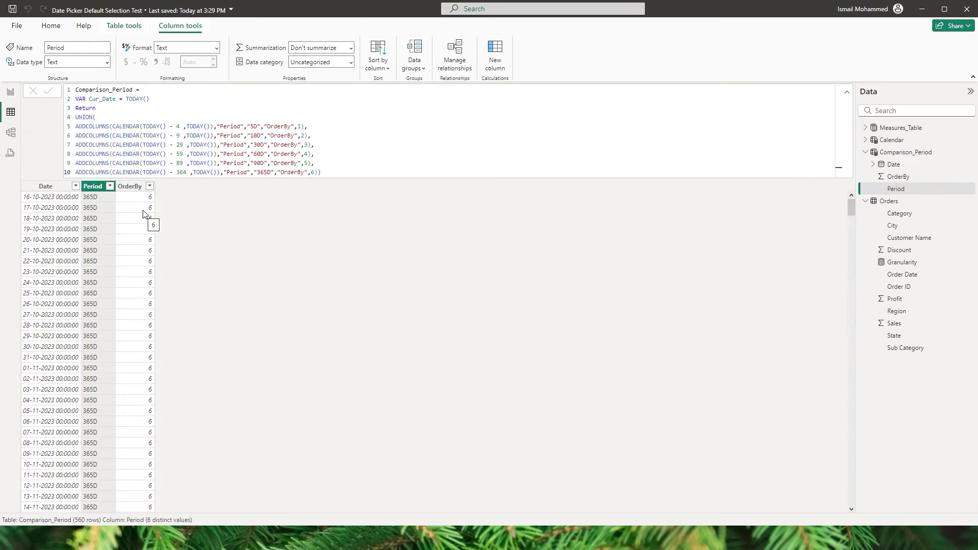
left_click(96, 189)
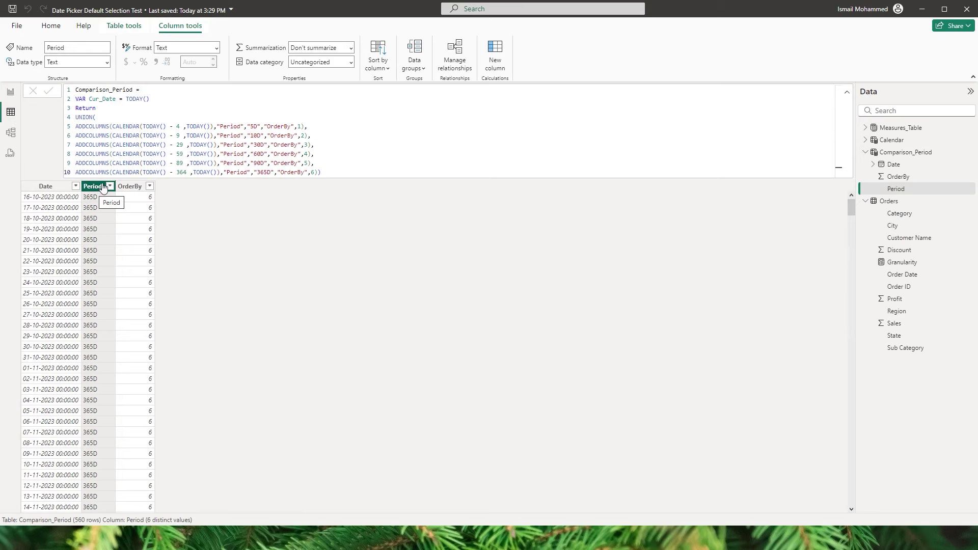
left_click(389, 71)
left_click(386, 119)
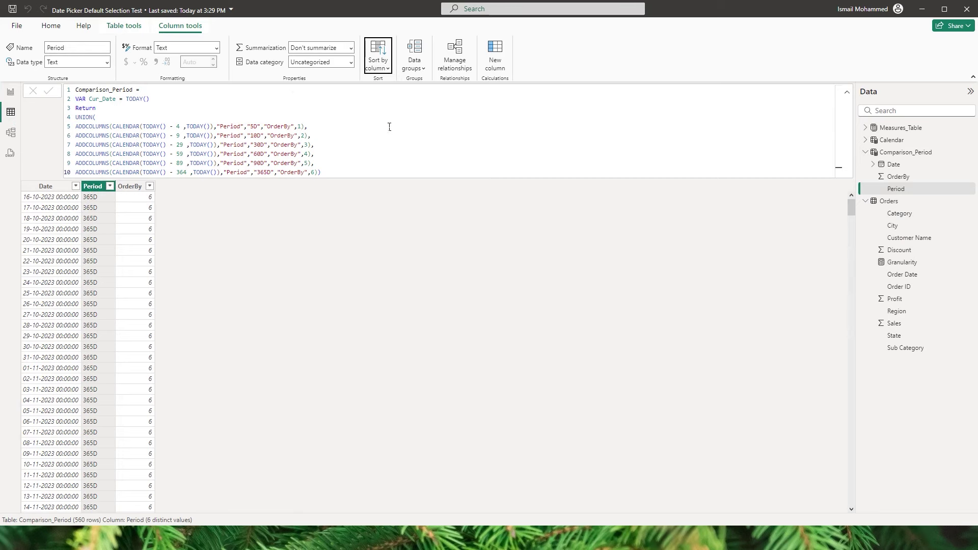
- Sort the Period slicer ascending so its tiles run from 5D to 365D
left_click(10, 92)
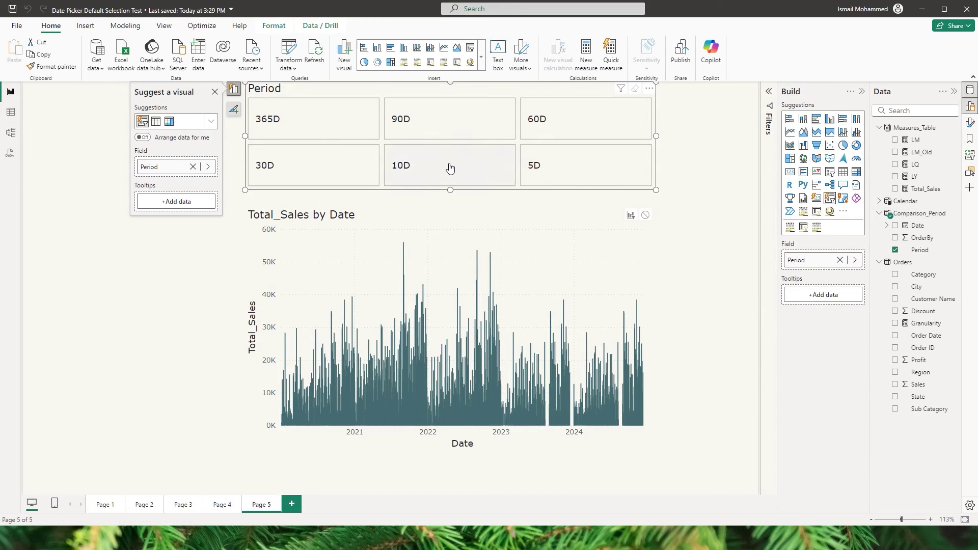
left_click(650, 88)
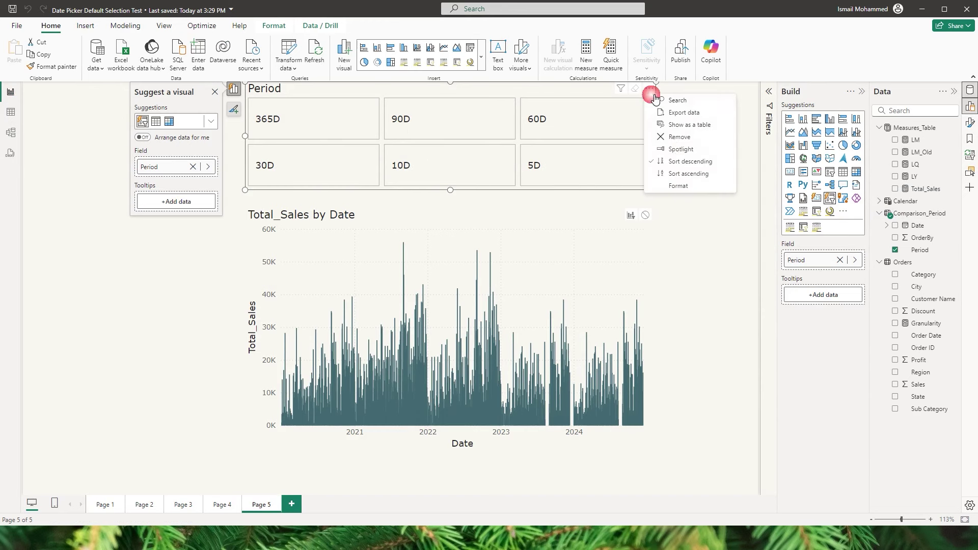
left_click(686, 174)
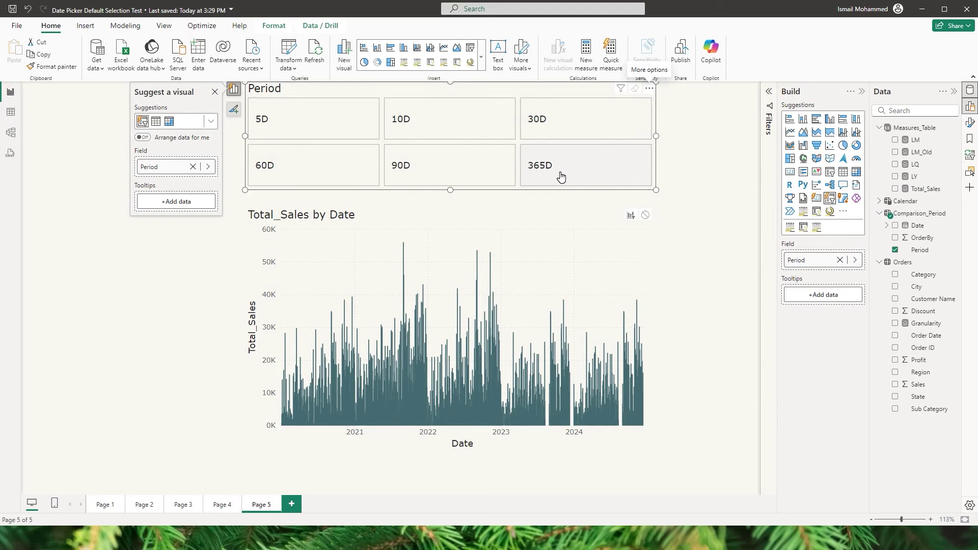
- Filter Comparison_Period's Period column in Table view to show only the 5D rows
left_click(10, 112)
left_click(109, 106)
left_click(131, 209)
left_click(130, 241)
left_click(208, 274)
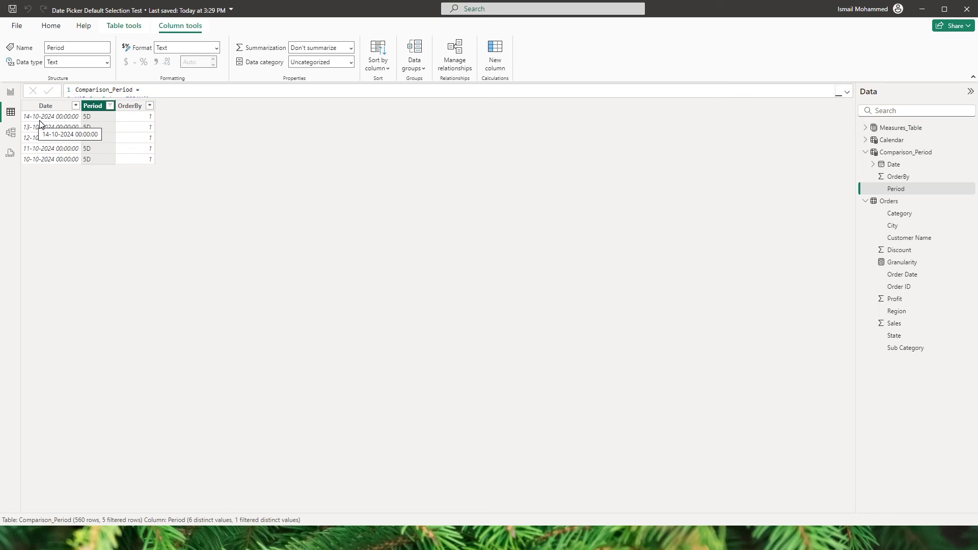
- In Model view, relate Comparison_Period's Date to Calendar's Date as many-to-one
left_click(10, 132)
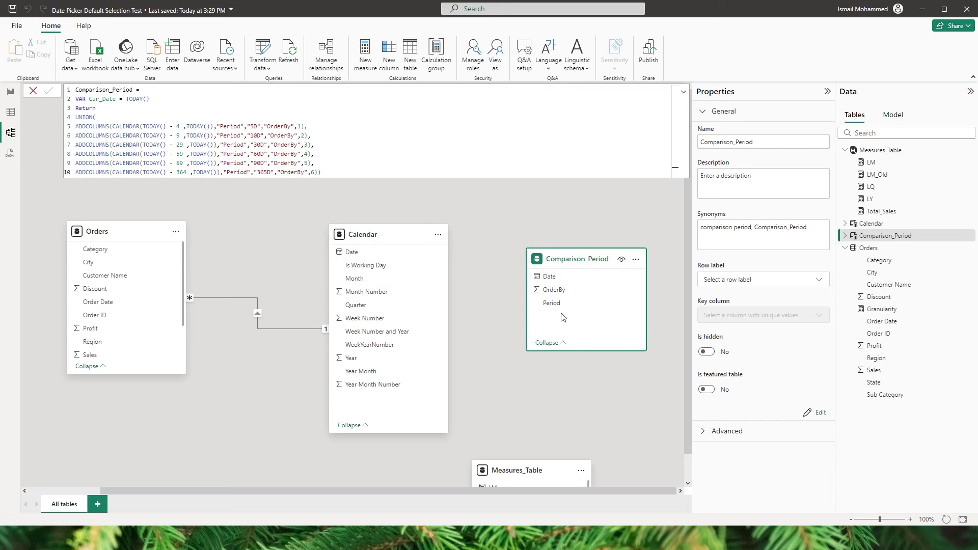
left_click(550, 283)
left_click_drag(550, 283, 367, 256)
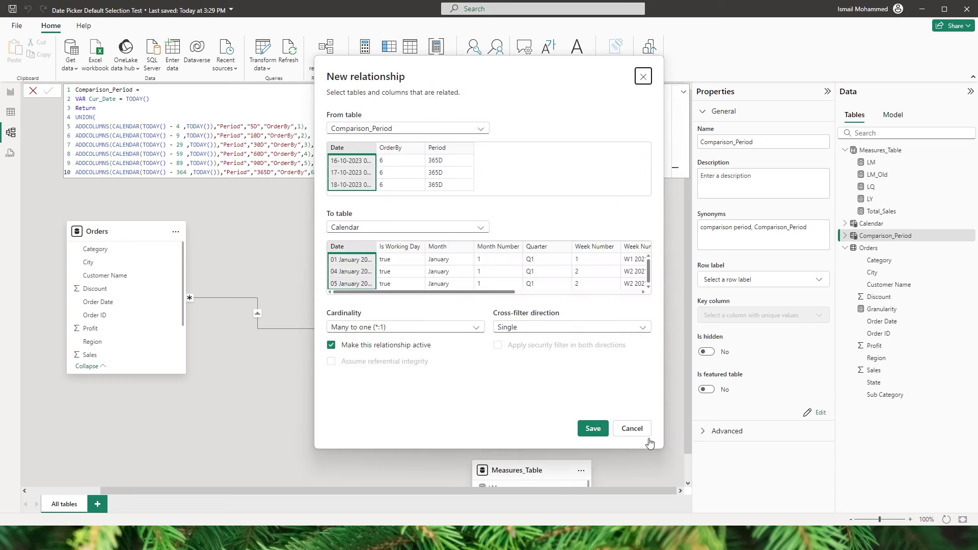
left_click(594, 430)
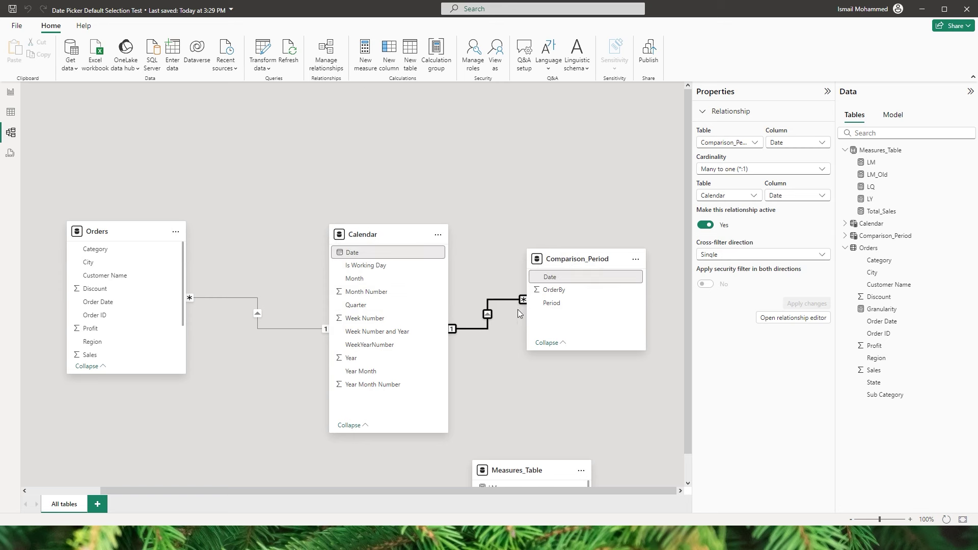
- Change the relationship's cross-filter direction to Both
double_click(488, 314)
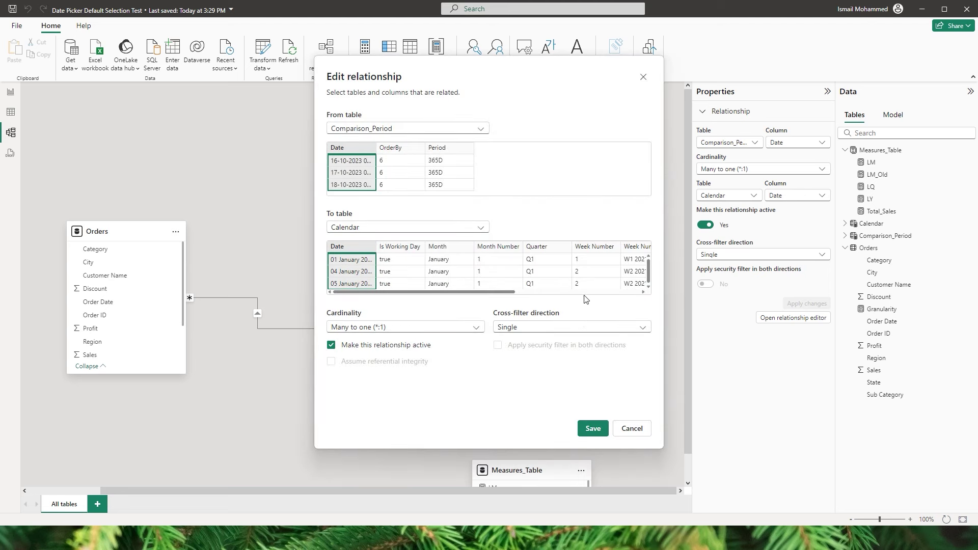
left_click(525, 326)
left_click(532, 356)
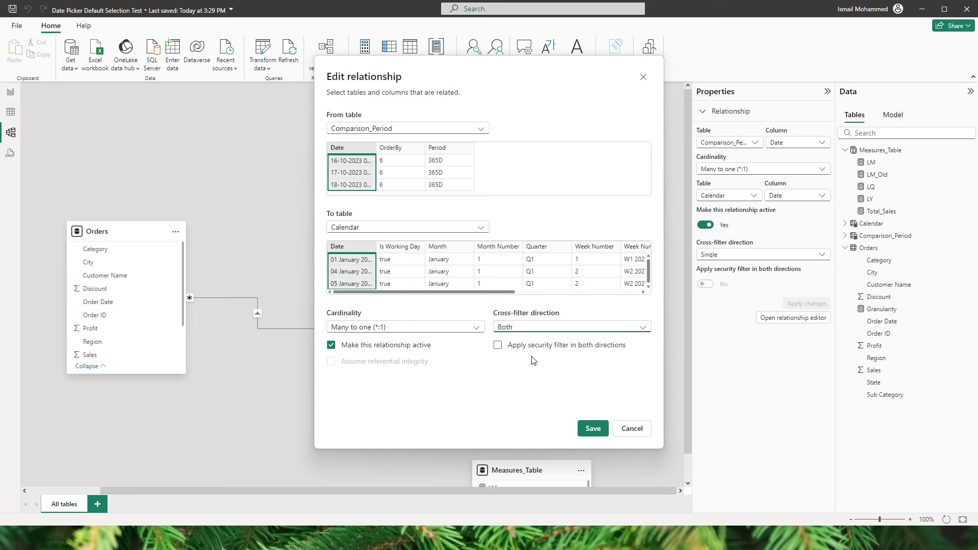
left_click(593, 429)
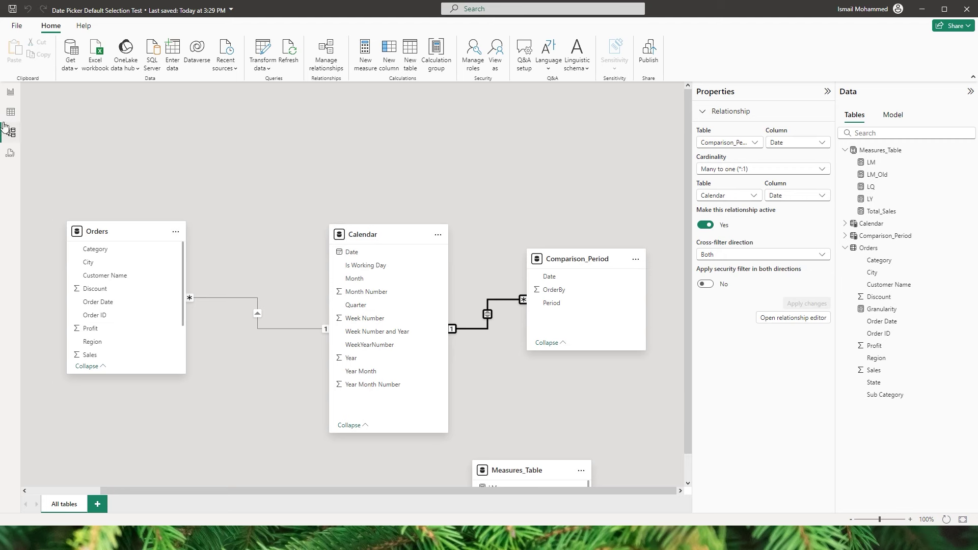
- Test the Period slicer on the report page with the 5D and 10D tiles
left_click(11, 97)
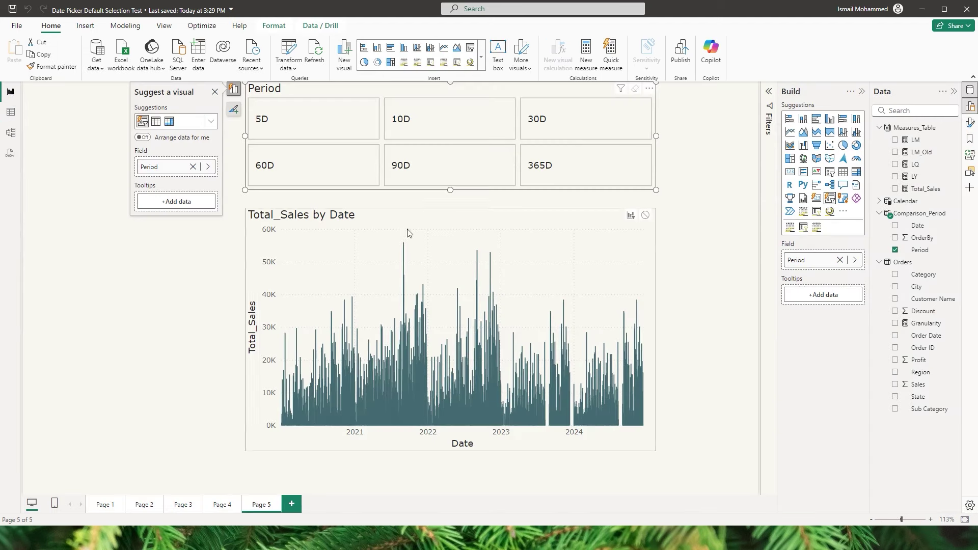
left_click(302, 125)
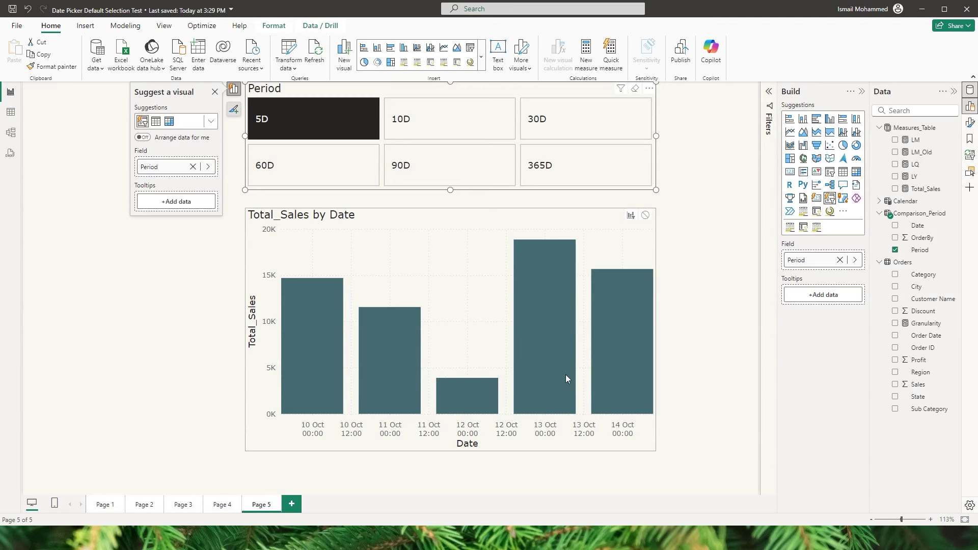
left_click(436, 226)
left_click(340, 107)
left_click(421, 123)
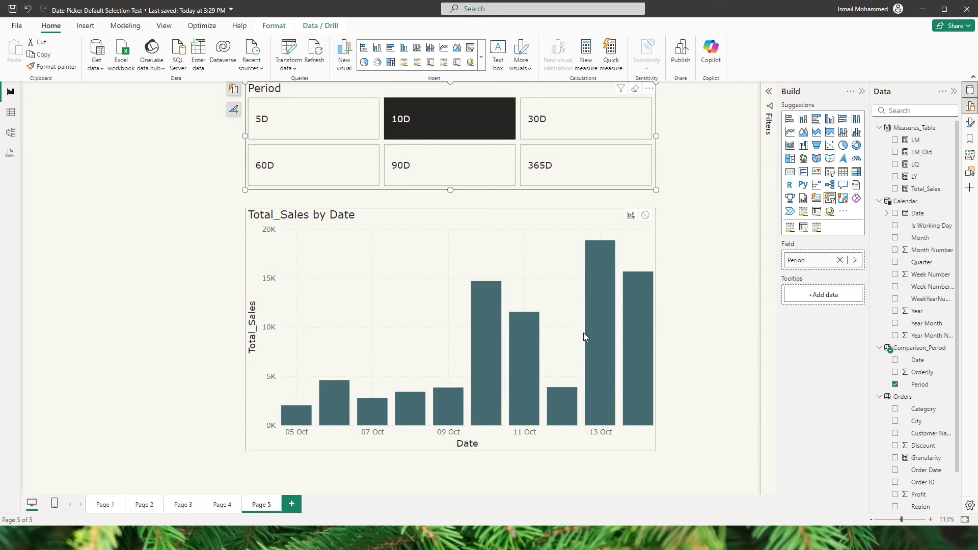
- Add data labels and a trend line to the Total_Sales by Date chart
left_click(555, 218)
left_click(233, 235)
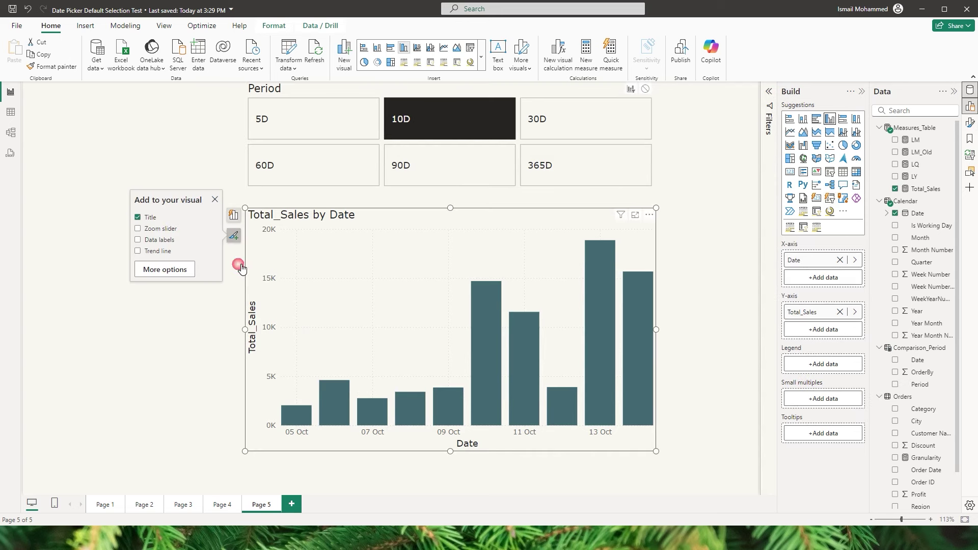
left_click(137, 240)
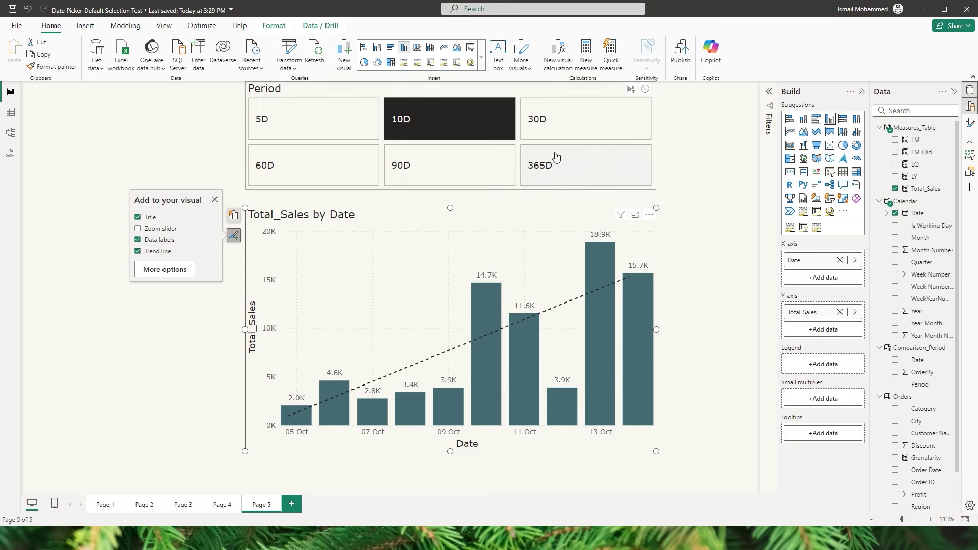
- Switch the Period slicer to 30D, then 365D
left_click(568, 136)
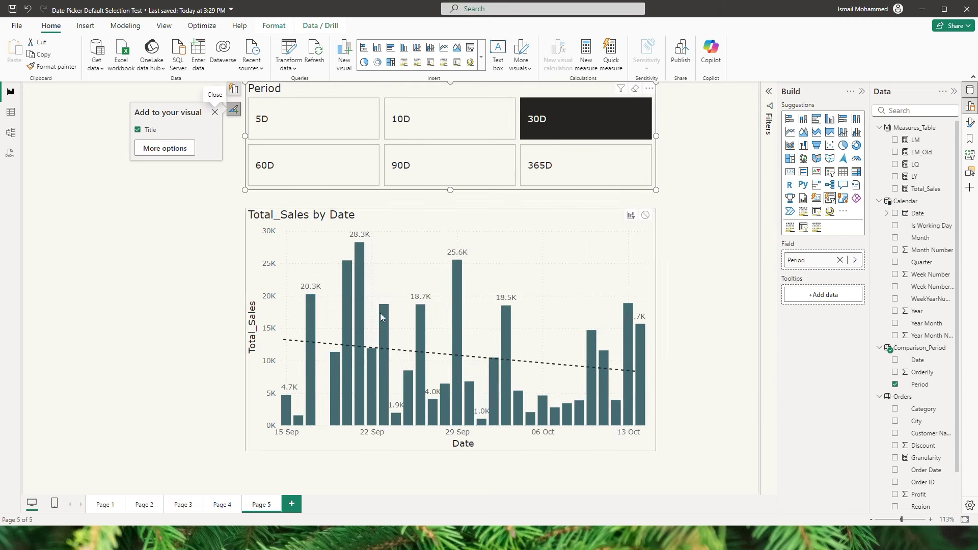
left_click(560, 168)
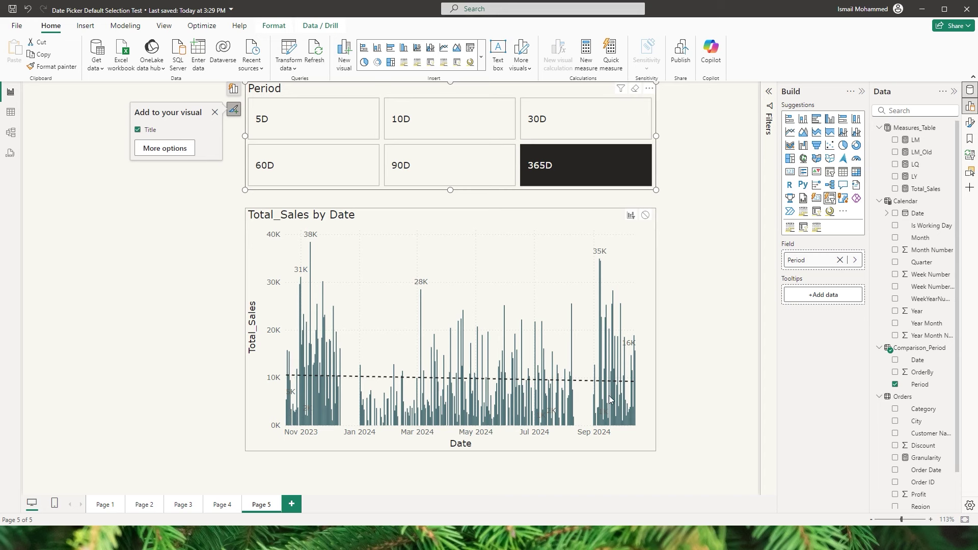
mouse_move(610, 396)
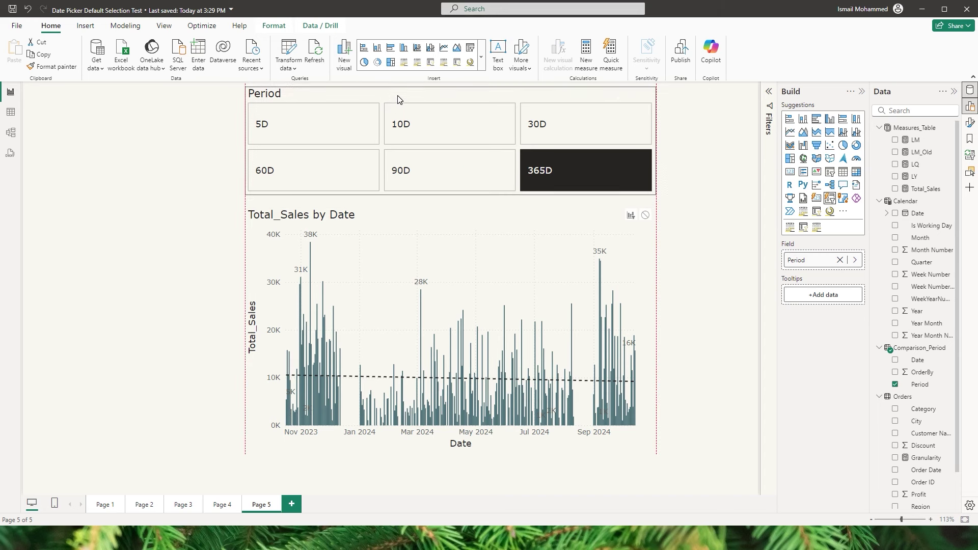
- Give the slicer rounded-rectangle buttons with a corner radius of 10
left_click(971, 122)
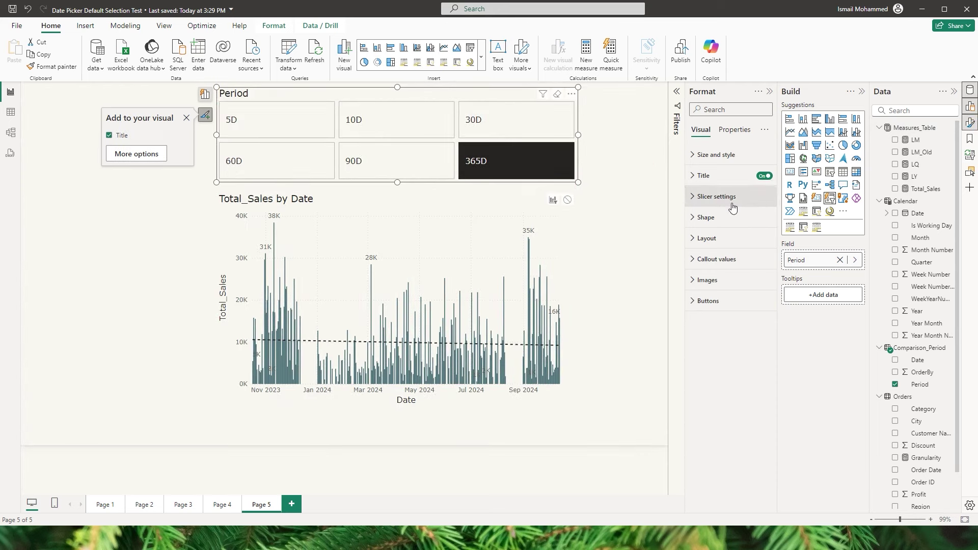
left_click(733, 198)
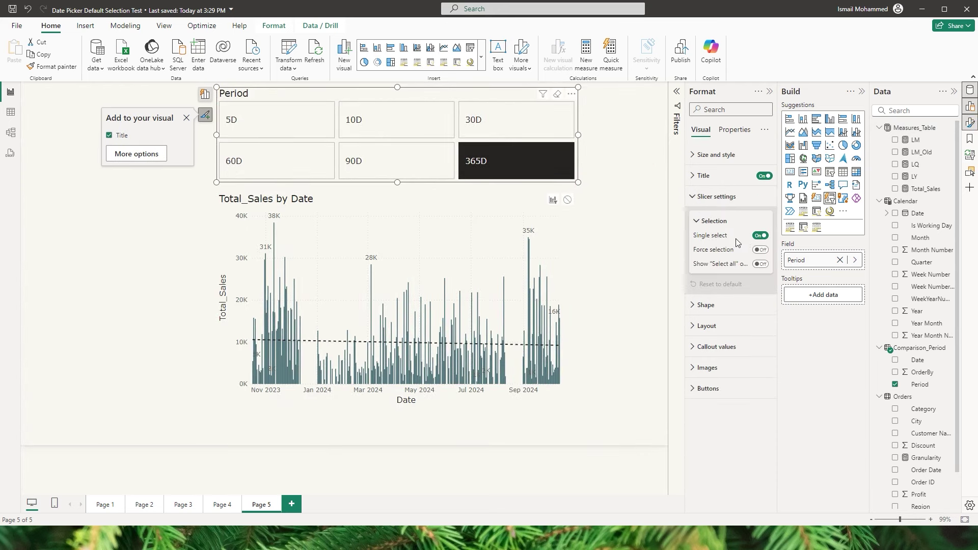
left_click(694, 200)
left_click(693, 217)
left_click(759, 268)
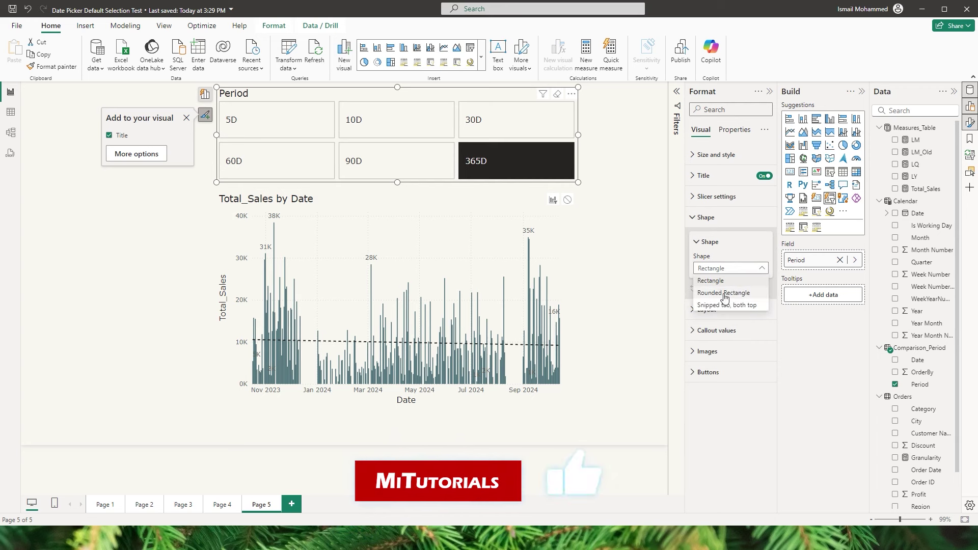
left_click(716, 292)
double_click(701, 298)
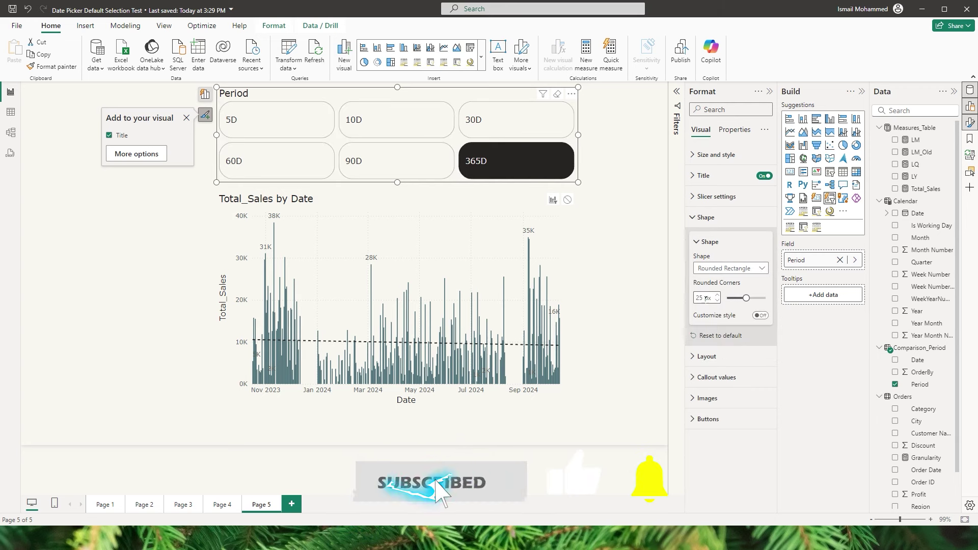
type("10")
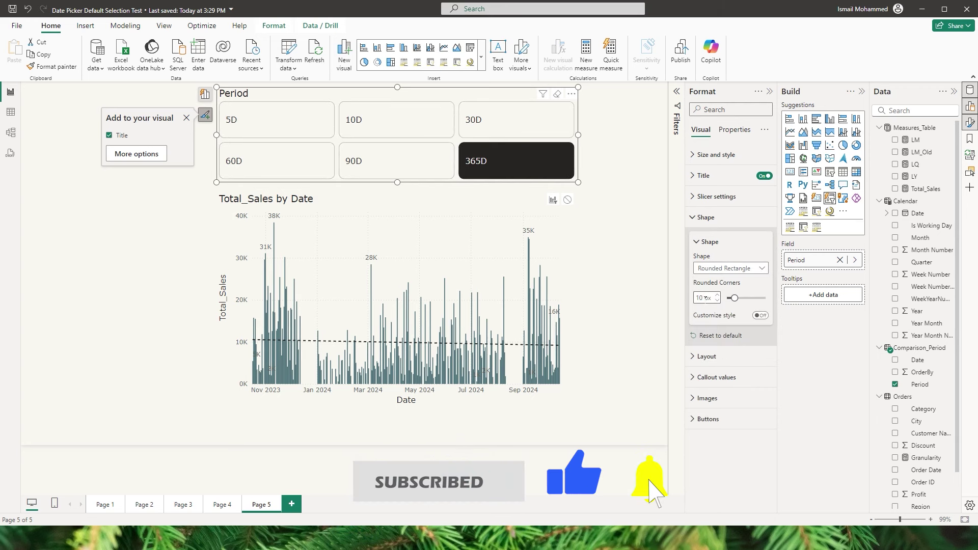
left_click(706, 217)
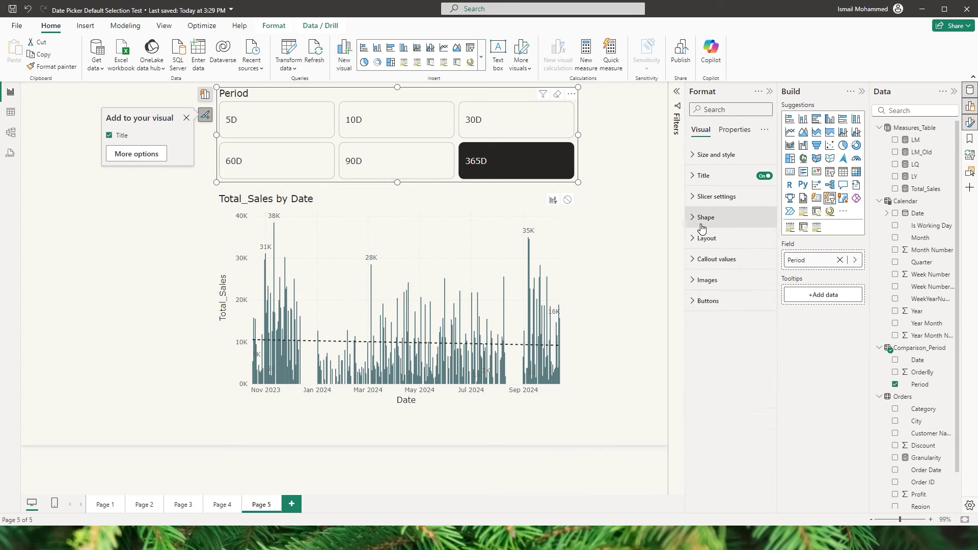
- Arrange the slicer buttons in a single row and shorten the slicer to fit
left_click(703, 239)
left_click(754, 289)
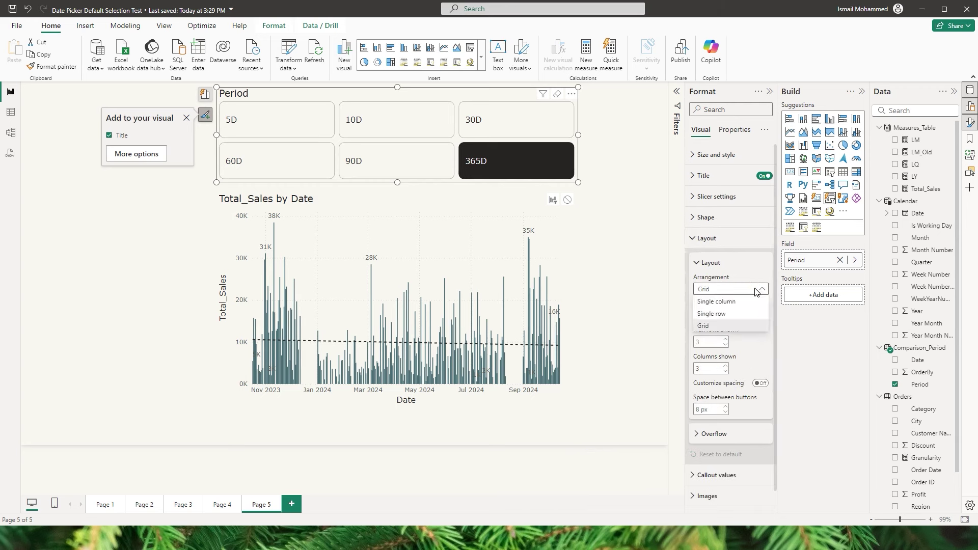
left_click(723, 314)
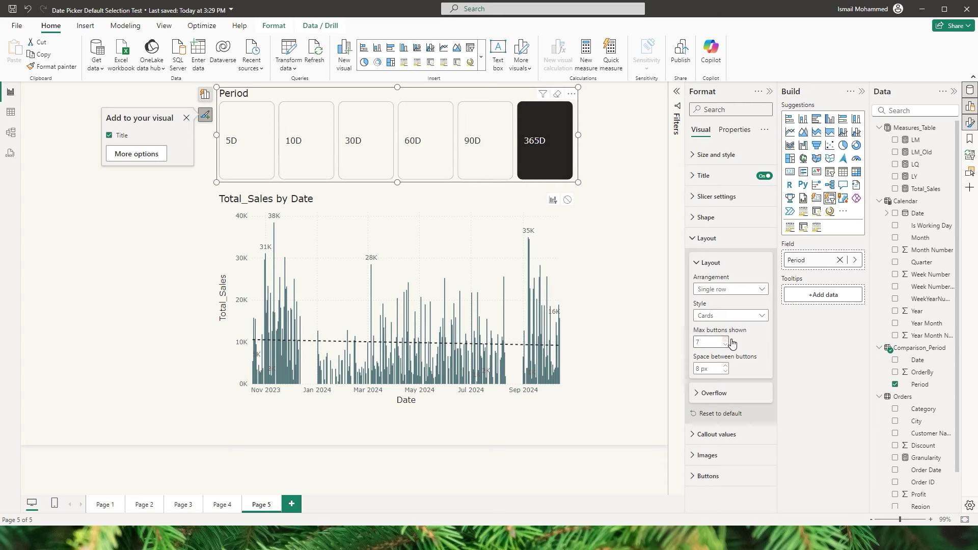
left_click_drag(397, 182, 402, 123)
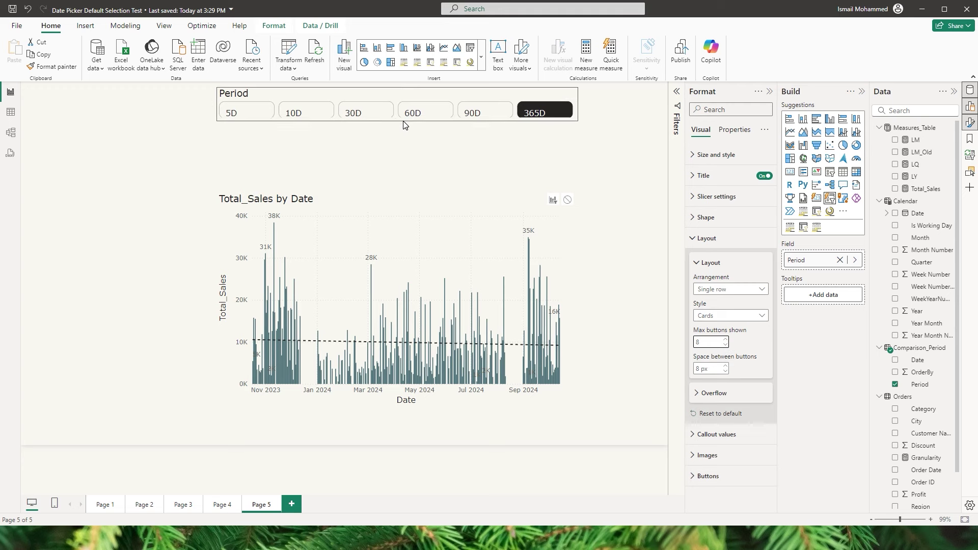
- Hide the slicer title, then move and resize it onto the top of the chart
left_click(764, 176)
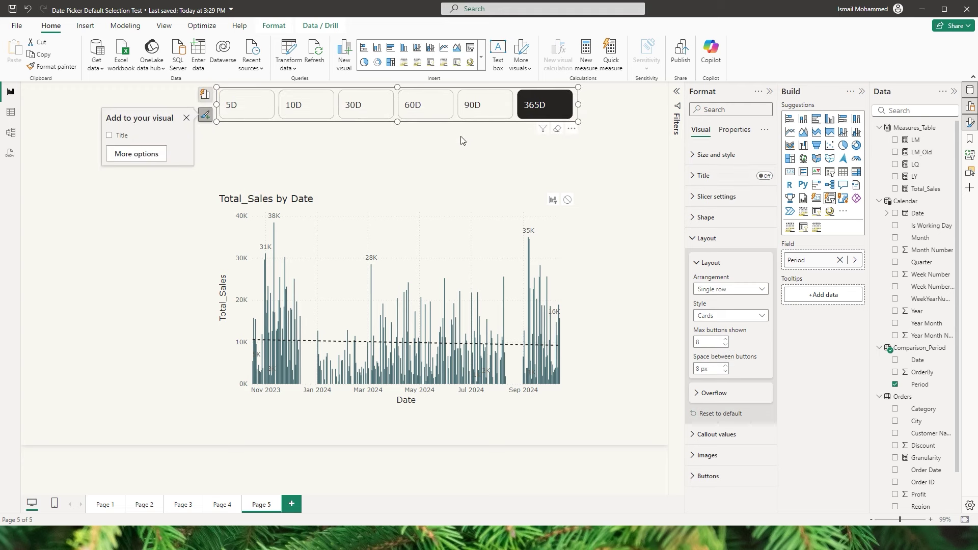
left_click_drag(415, 128, 447, 239)
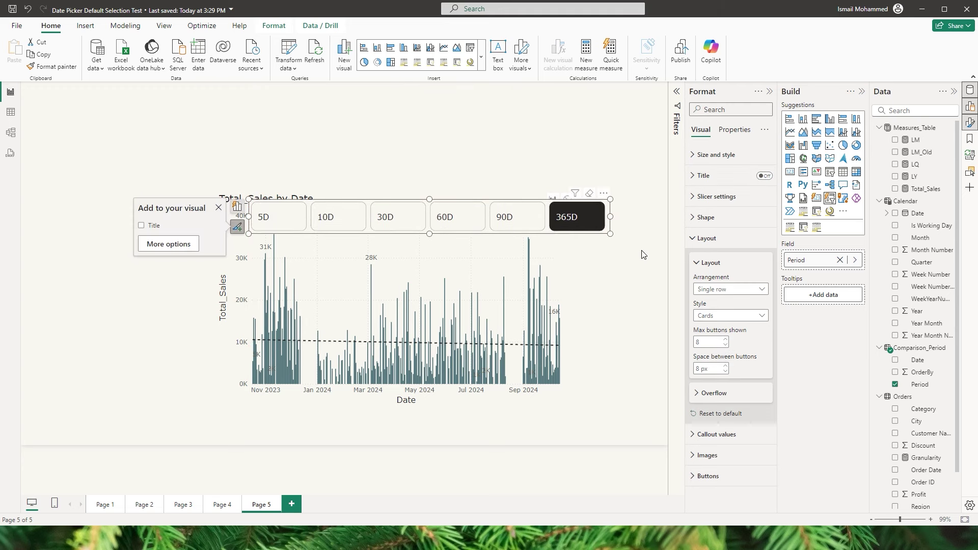
left_click_drag(614, 239, 458, 228)
left_click(701, 238)
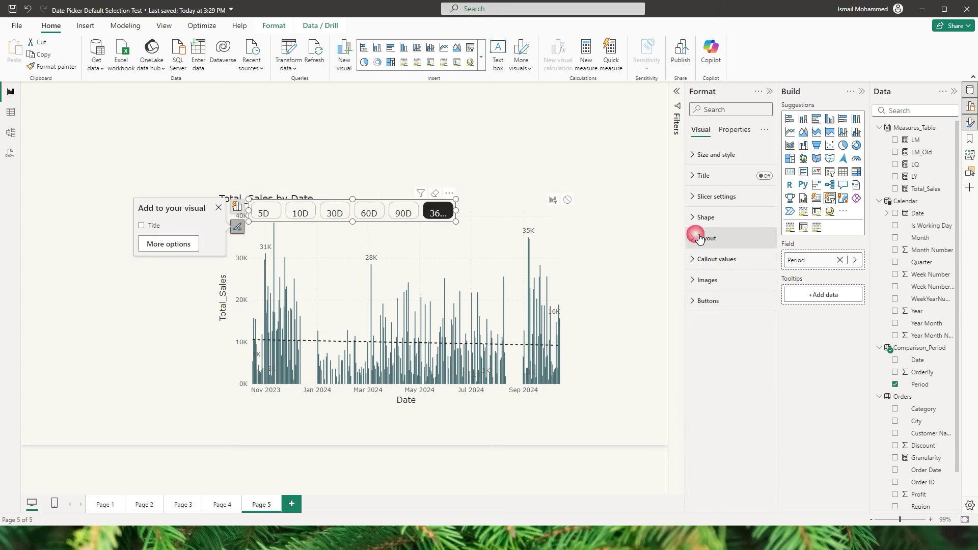
- Set the slicer's button text font size to 8
left_click(716, 259)
left_click(755, 361)
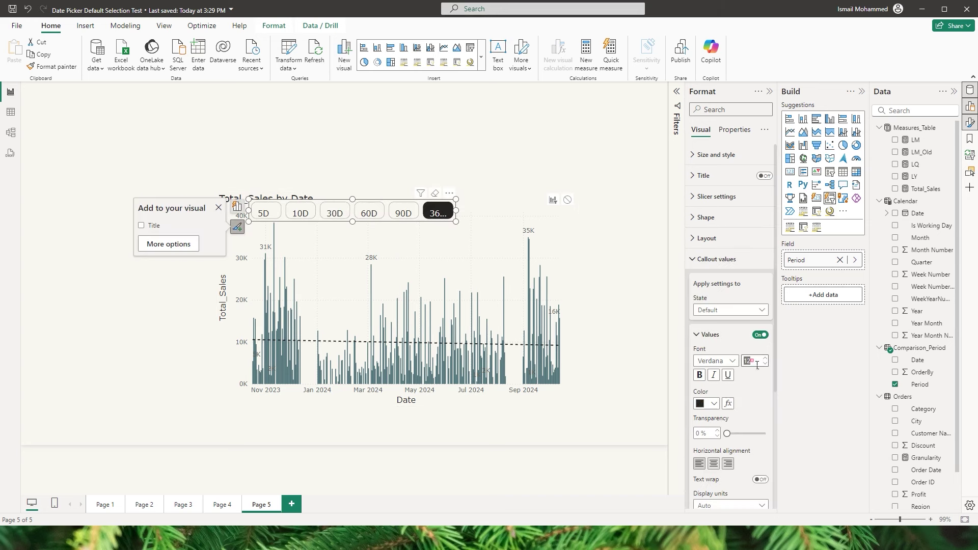
type("8")
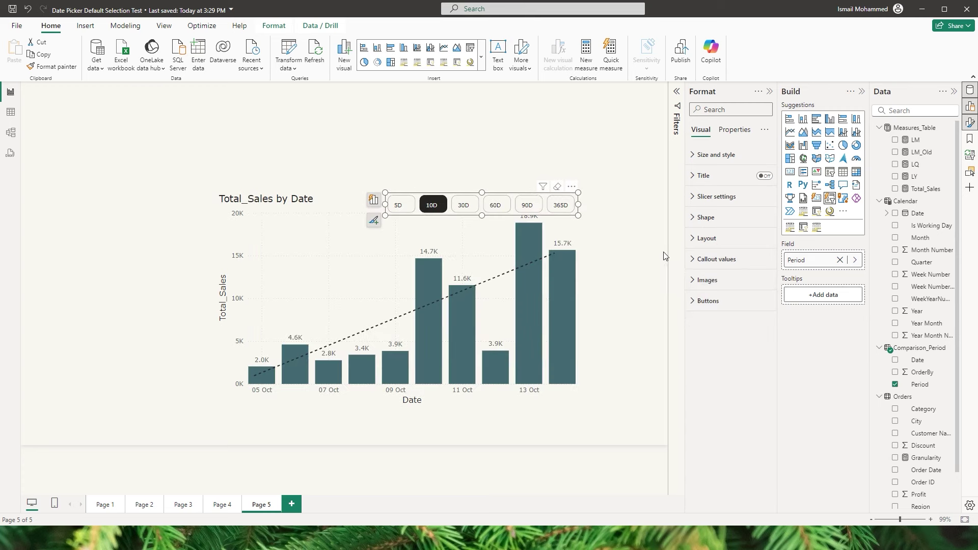
- Give selected Period buttons a light green fill with no border
left_click(704, 304)
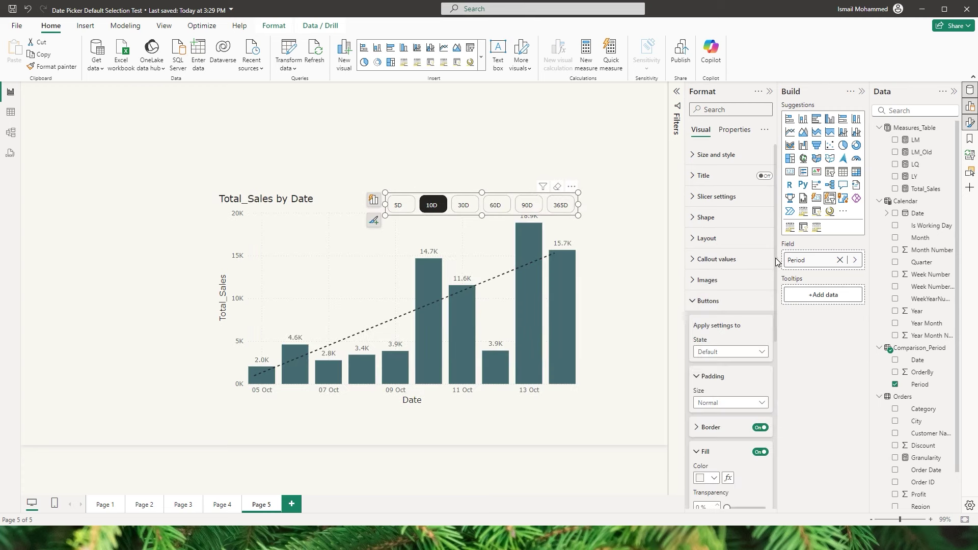
left_click_drag(775, 258, 774, 316)
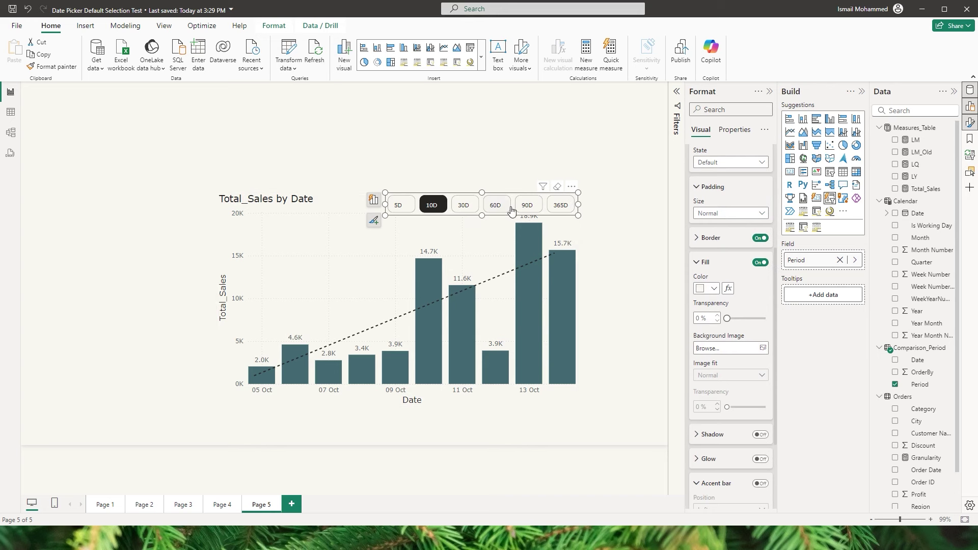
left_click(740, 163)
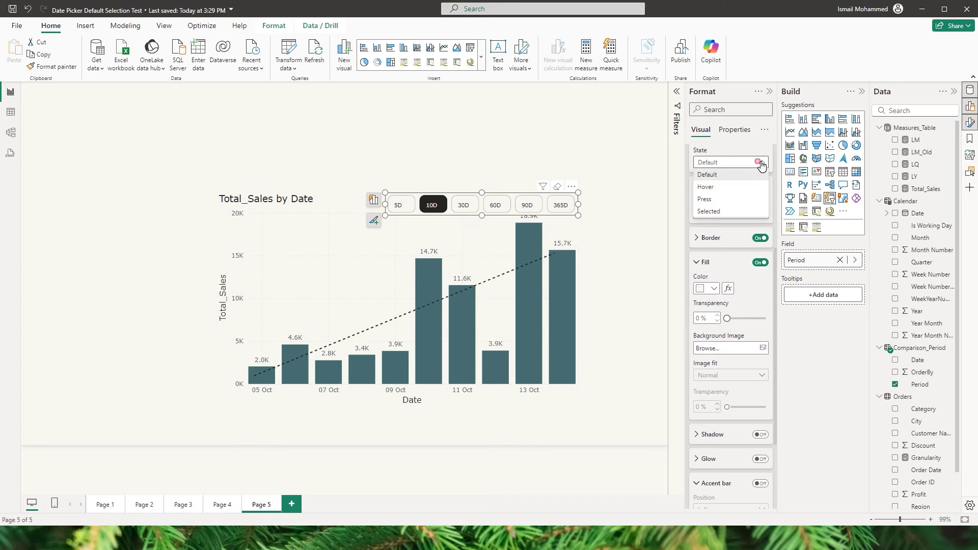
left_click(719, 213)
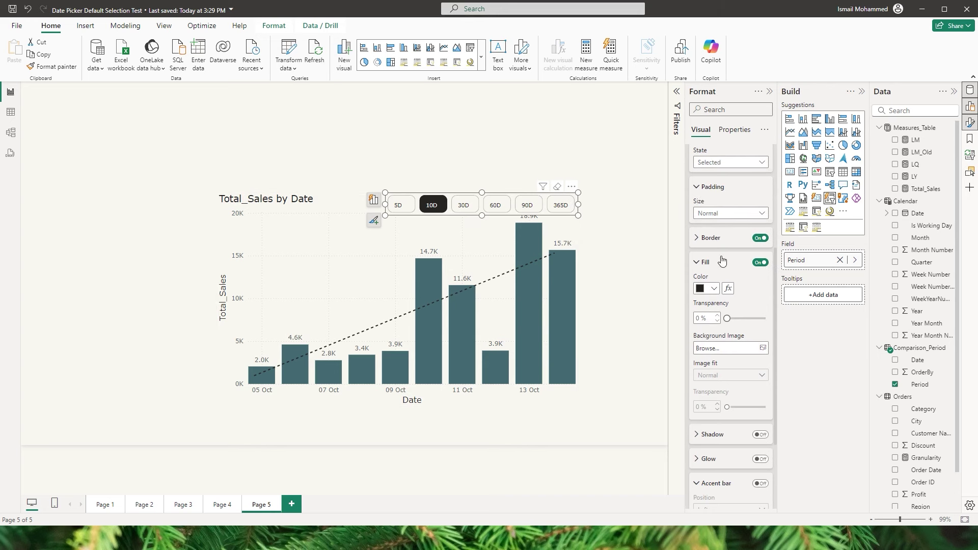
left_click(714, 287)
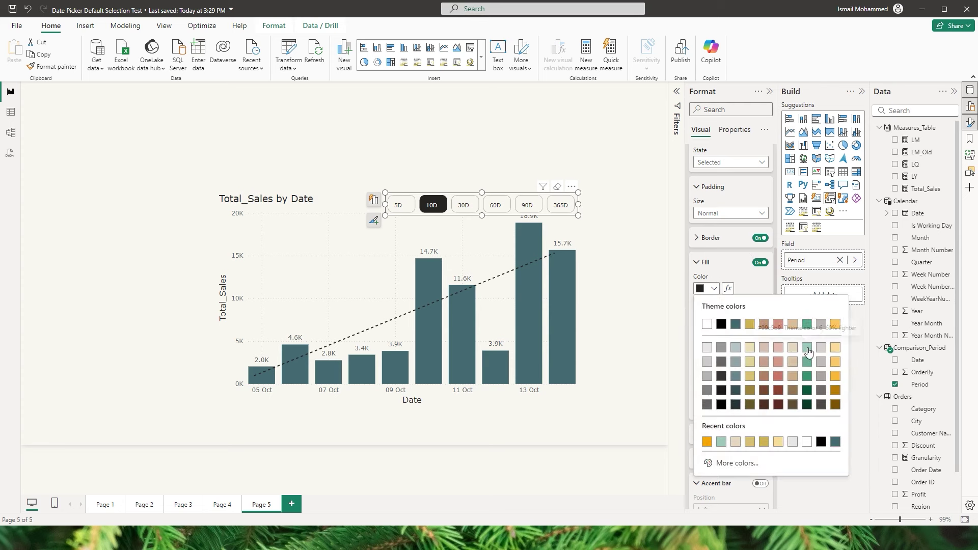
left_click(807, 349)
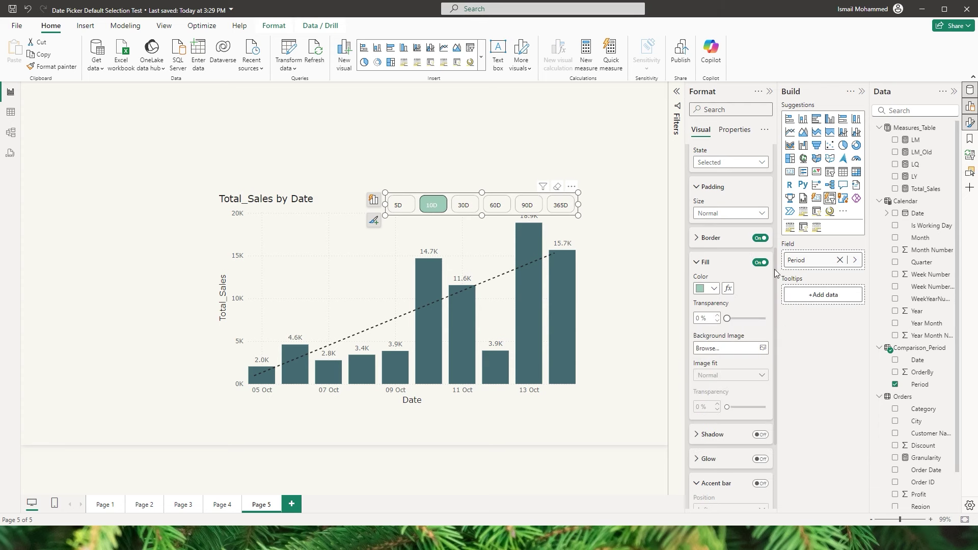
left_click(764, 239)
- Add an orange (#FFA500) 4 px accent bar along the bottom of selected buttons
scroll(772, 316, "down", 2)
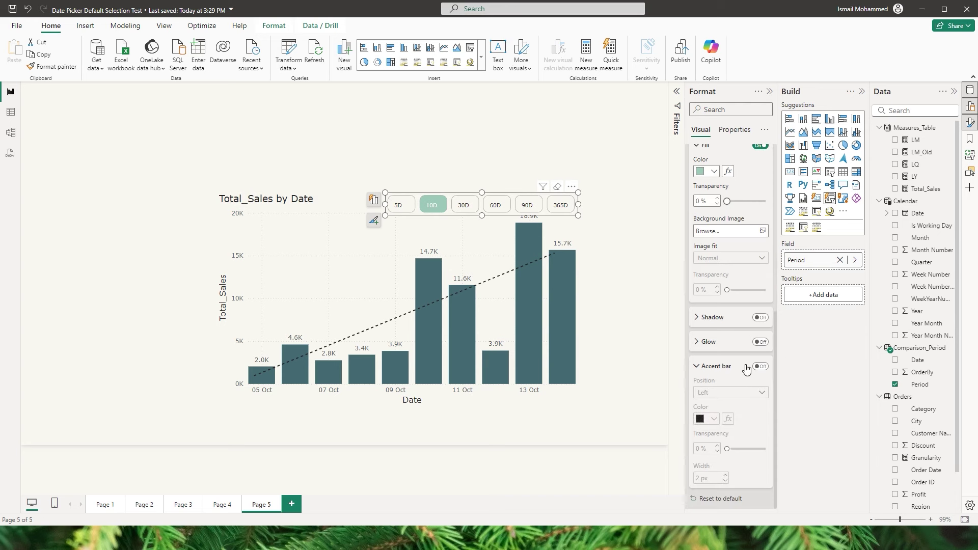
left_click(760, 366)
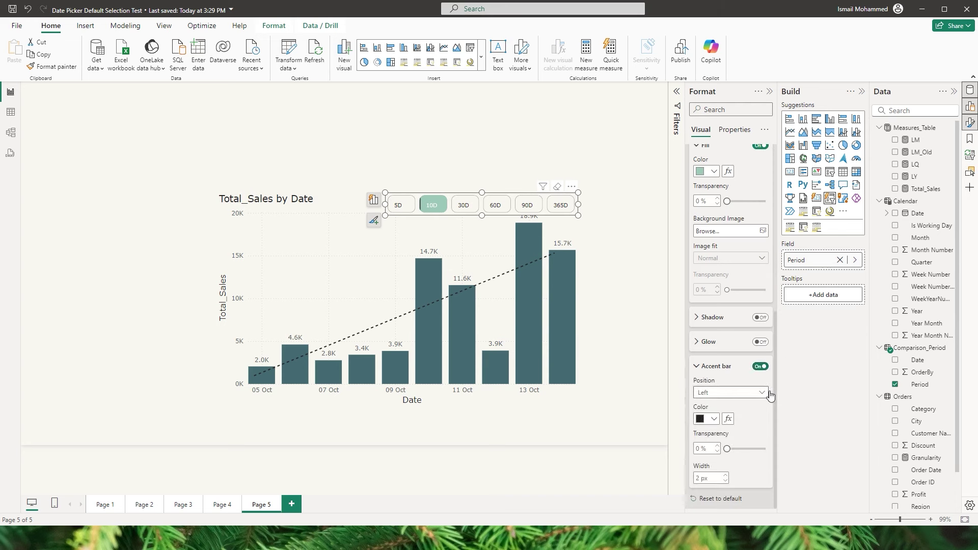
left_click(764, 392)
left_click(726, 431)
left_click(713, 419)
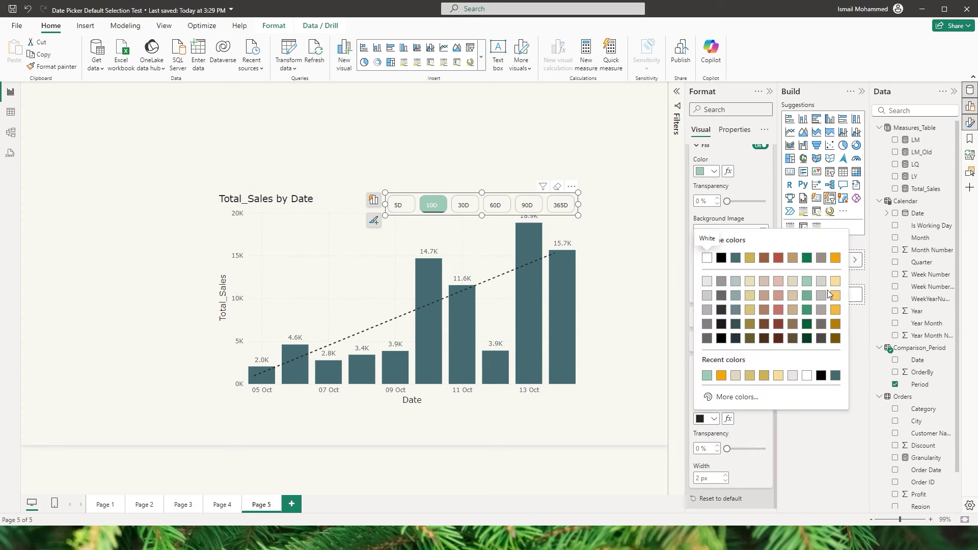
left_click(837, 261)
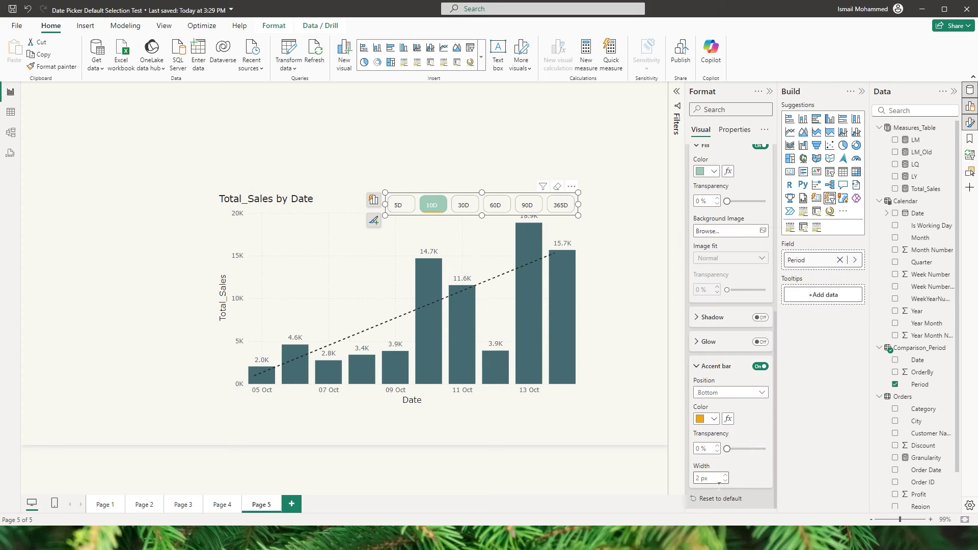
left_click(729, 477)
left_click(730, 477)
scroll(727, 306, "up", 3)
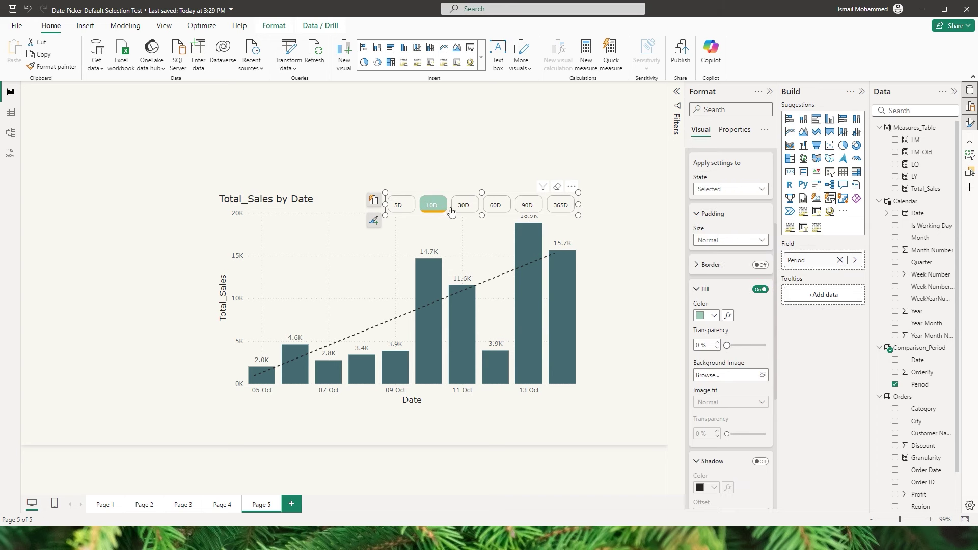
- Give Period buttons a grey fill in the hover state
left_click(744, 190)
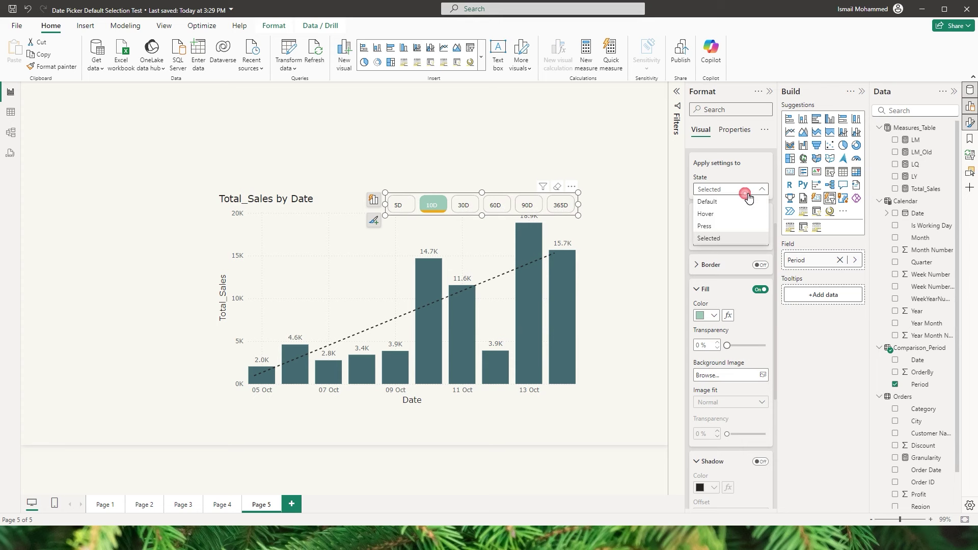
left_click(730, 214)
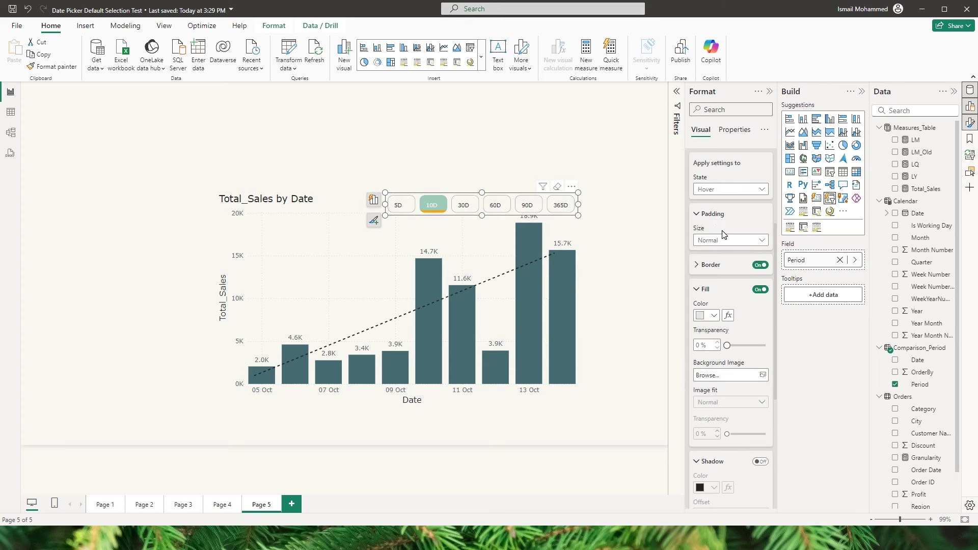
left_click(715, 316)
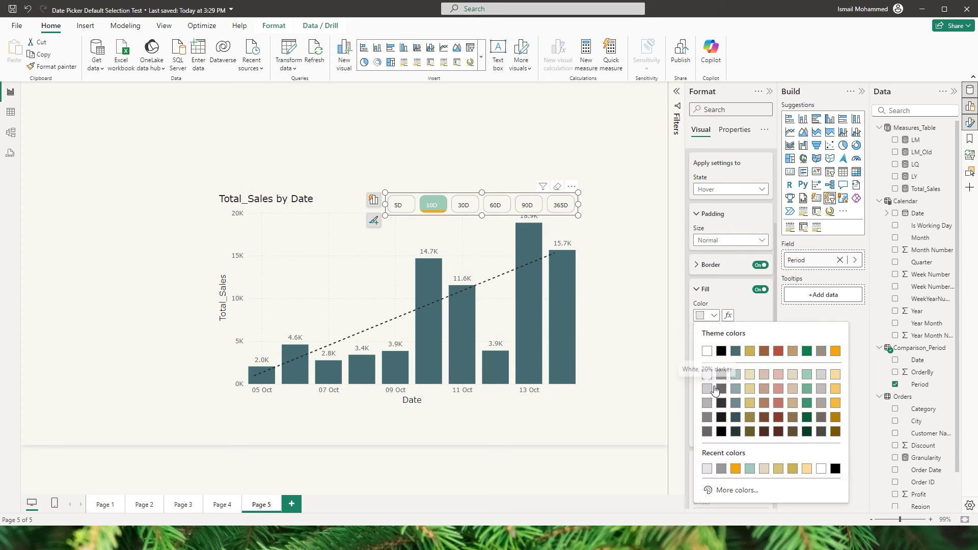
left_click(734, 377)
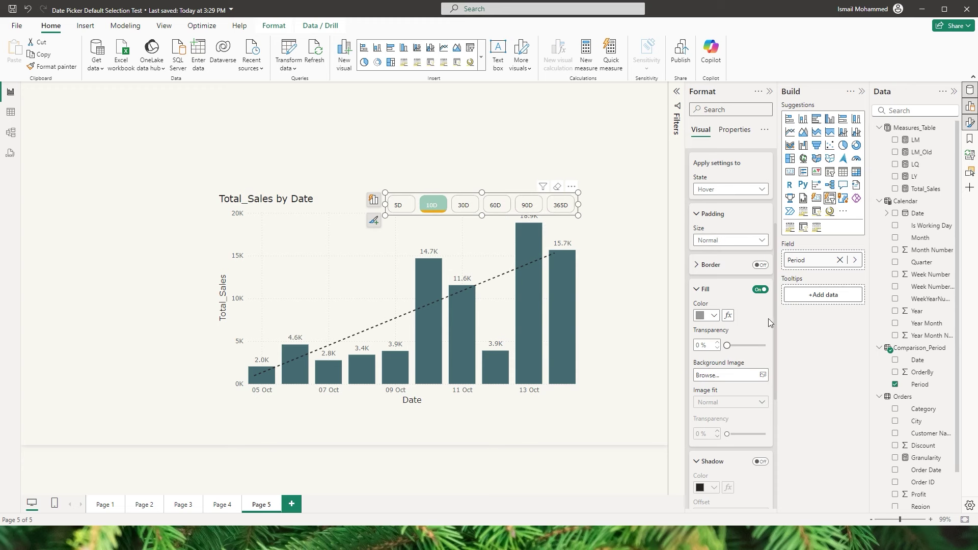
- Make the button text bold in the hover state
left_click_drag(774, 316, 775, 238)
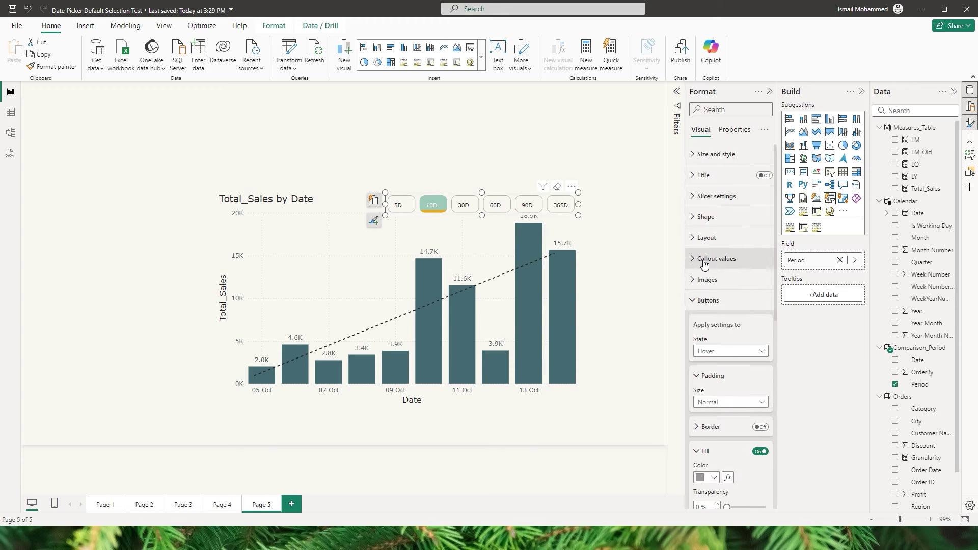
left_click(709, 261)
left_click(753, 311)
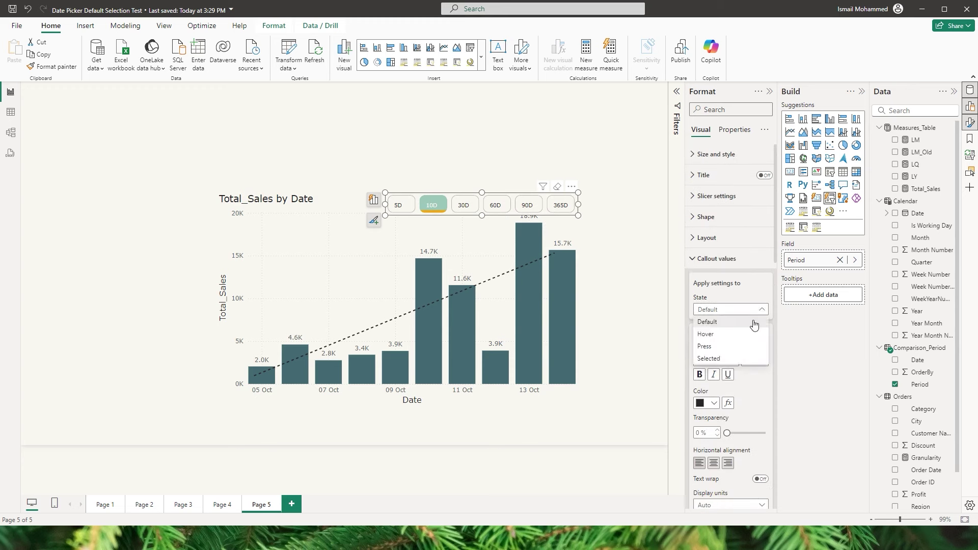
left_click(711, 339)
left_click(699, 375)
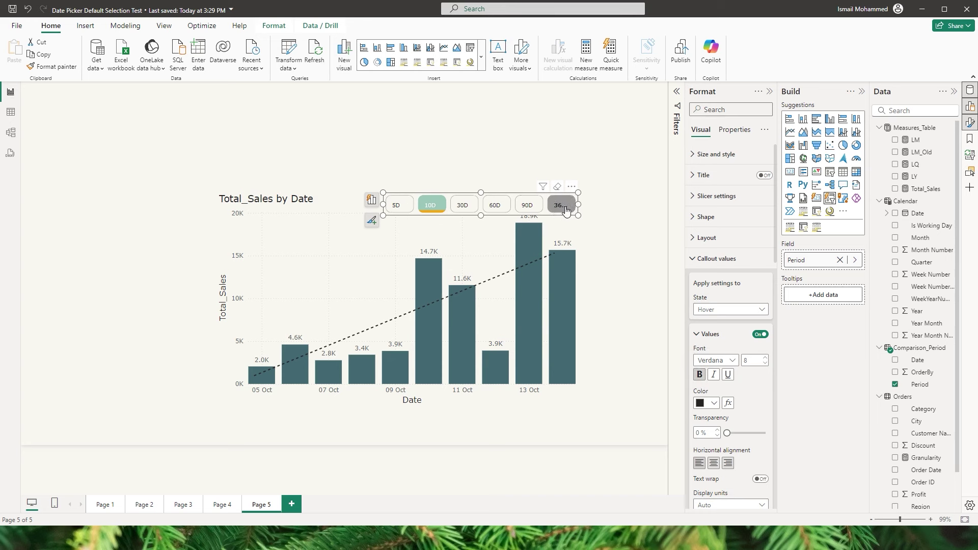
- Widen the slicer slightly, try 60D and 90D, and leave 365D selected
left_click_drag(391, 205, 368, 206)
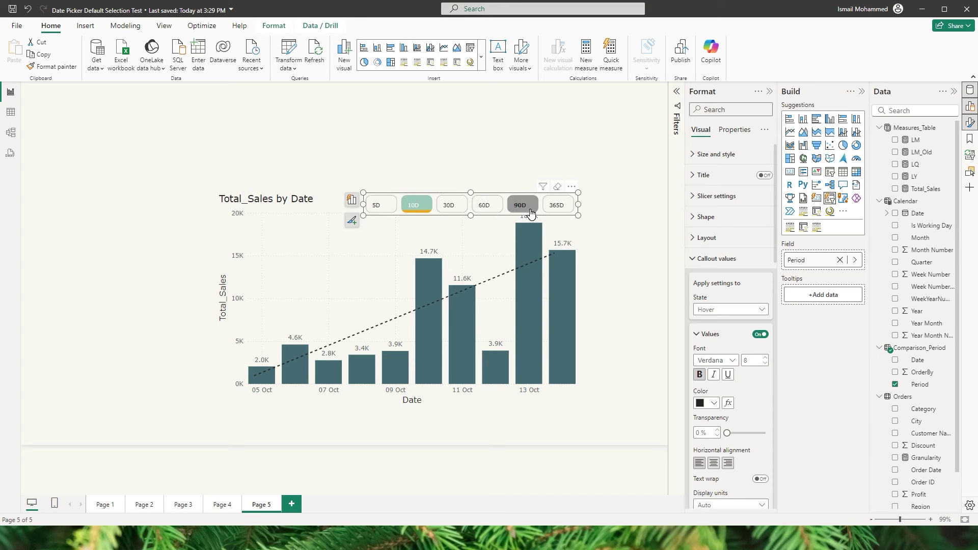
left_click(496, 212)
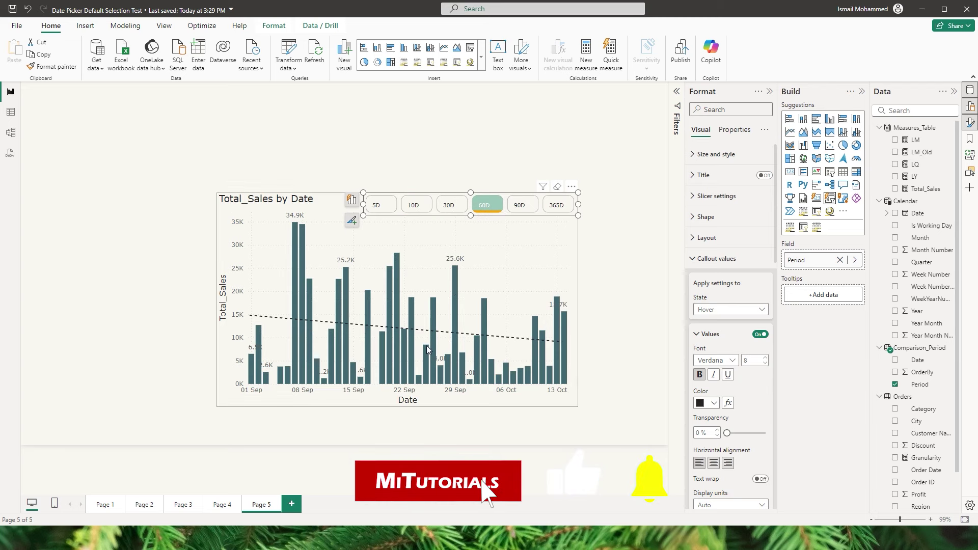
left_click(518, 206)
left_click(557, 206)
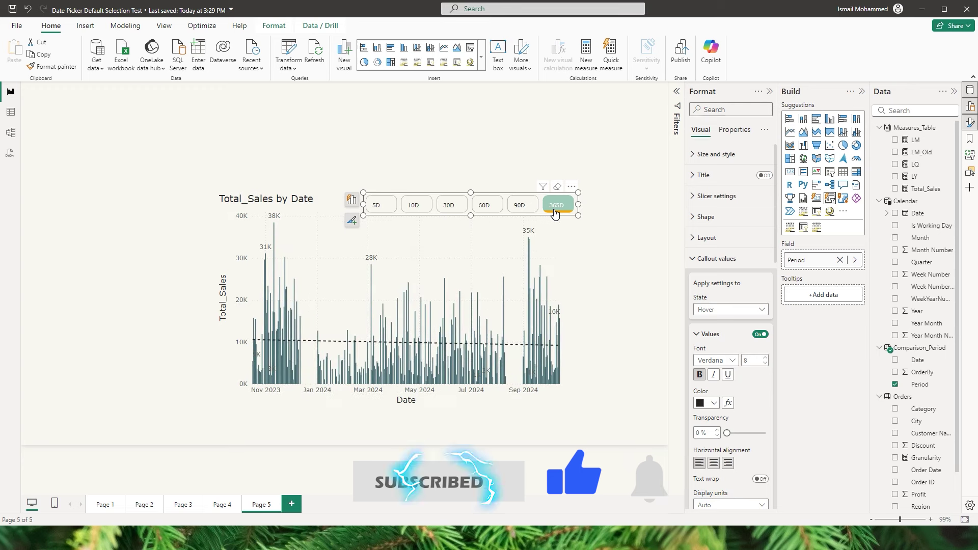
left_click(601, 240)
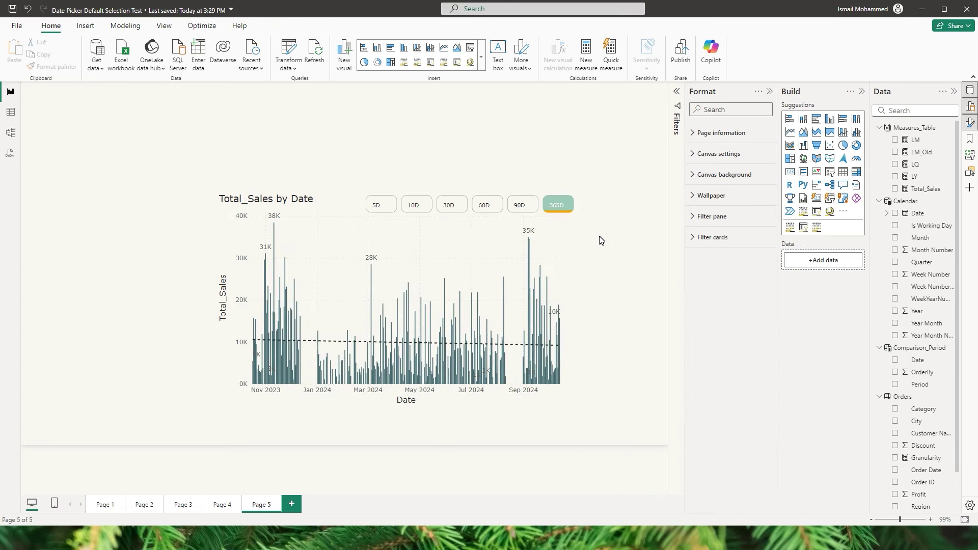